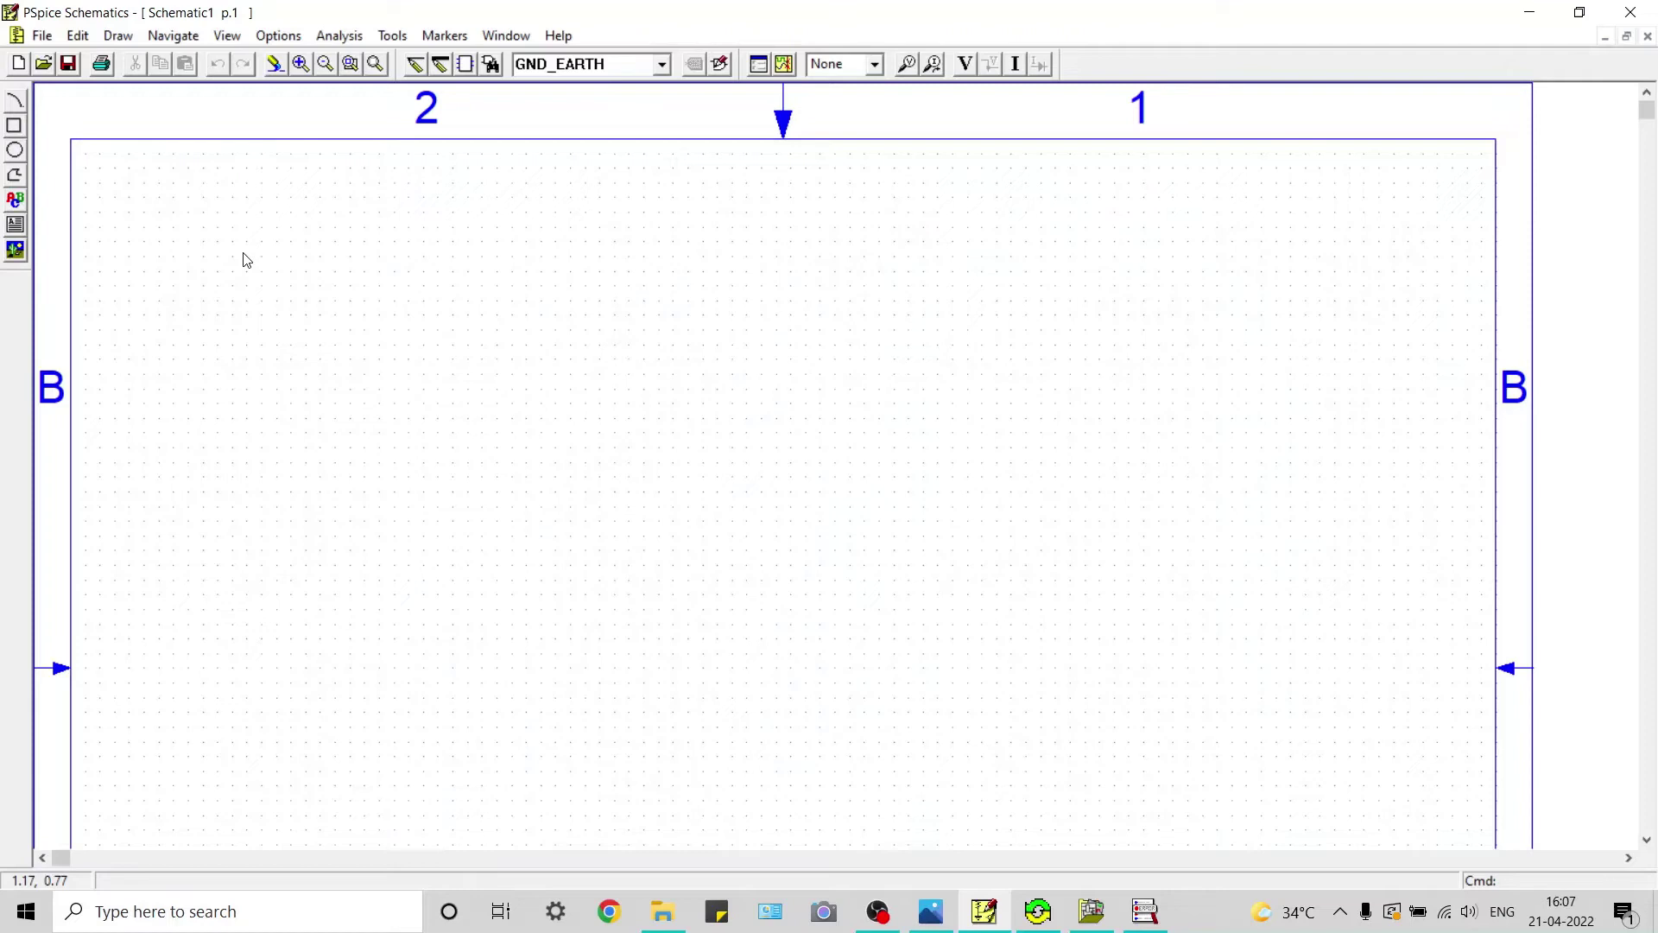
Place the MbreakN n-channel MOSFET M1 near the page centre
{"action": "left_click", "coordinate": [491, 65]}
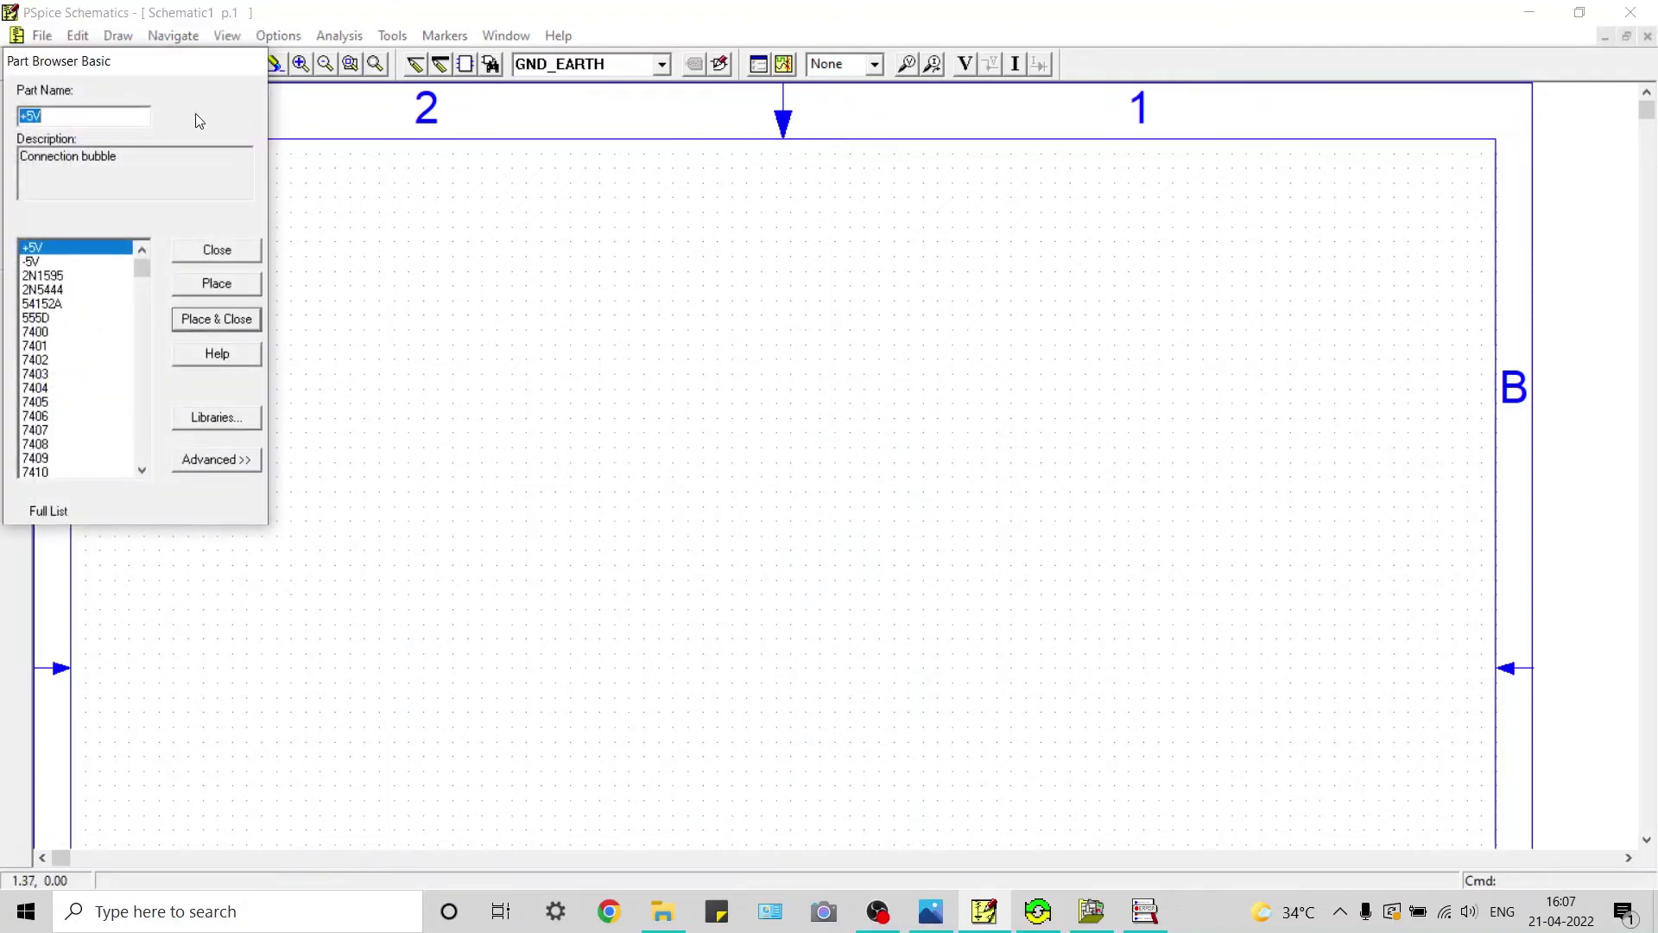
{"action": "type", "text": "MR"}
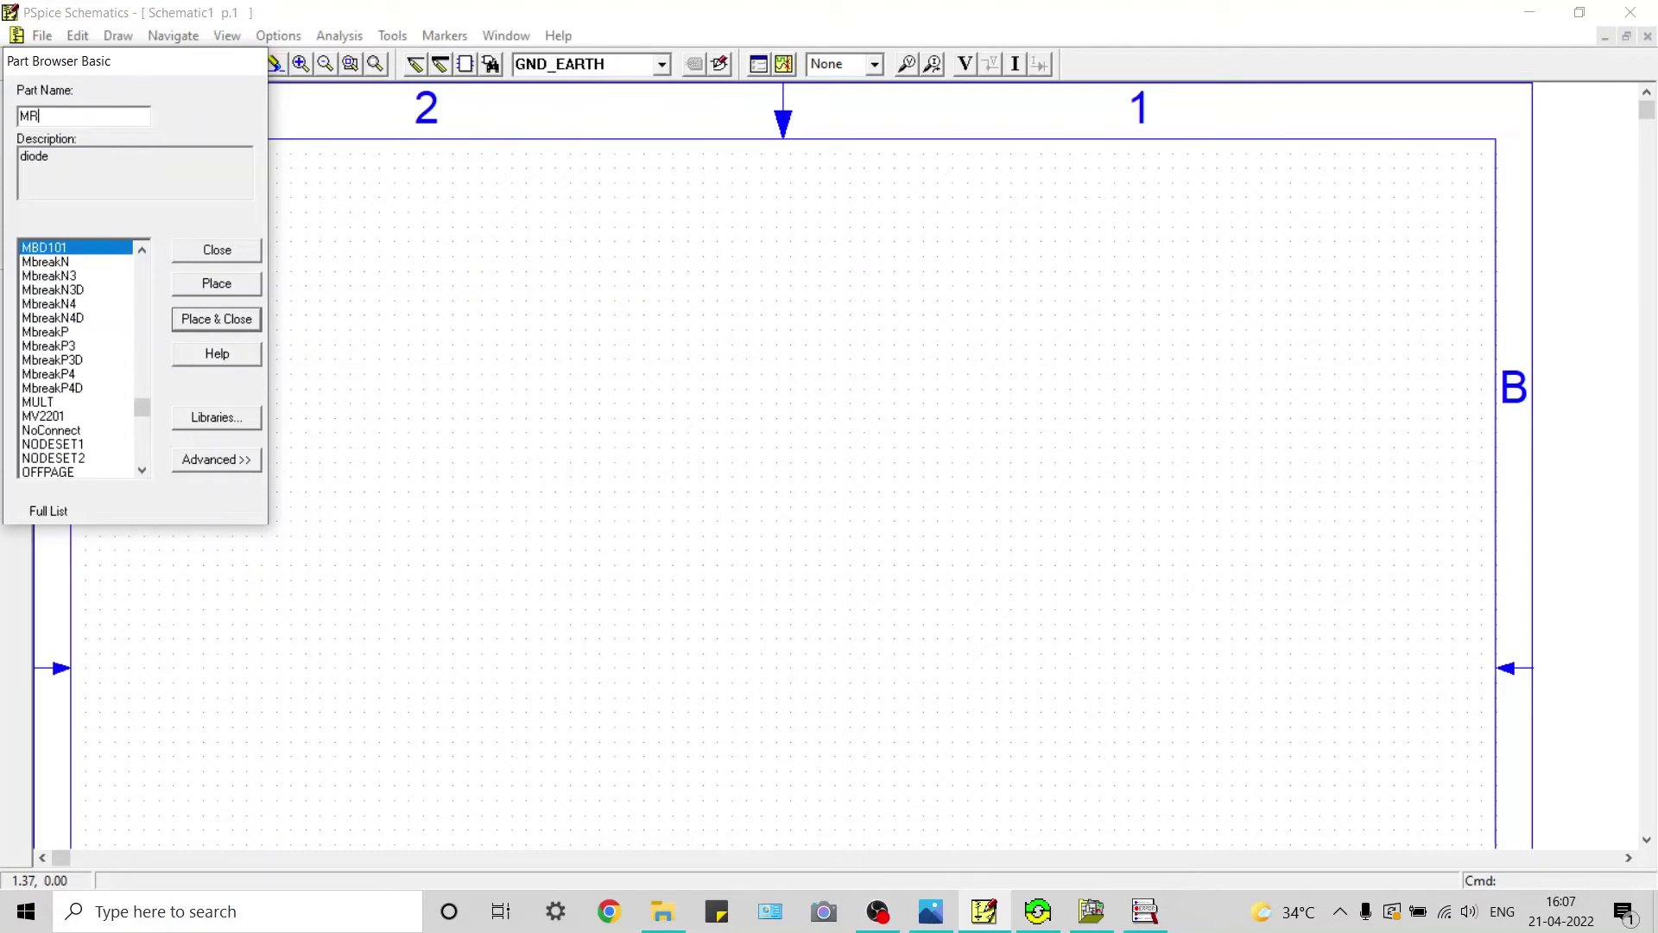
{"action": "left_click", "coordinate": [102, 263]}
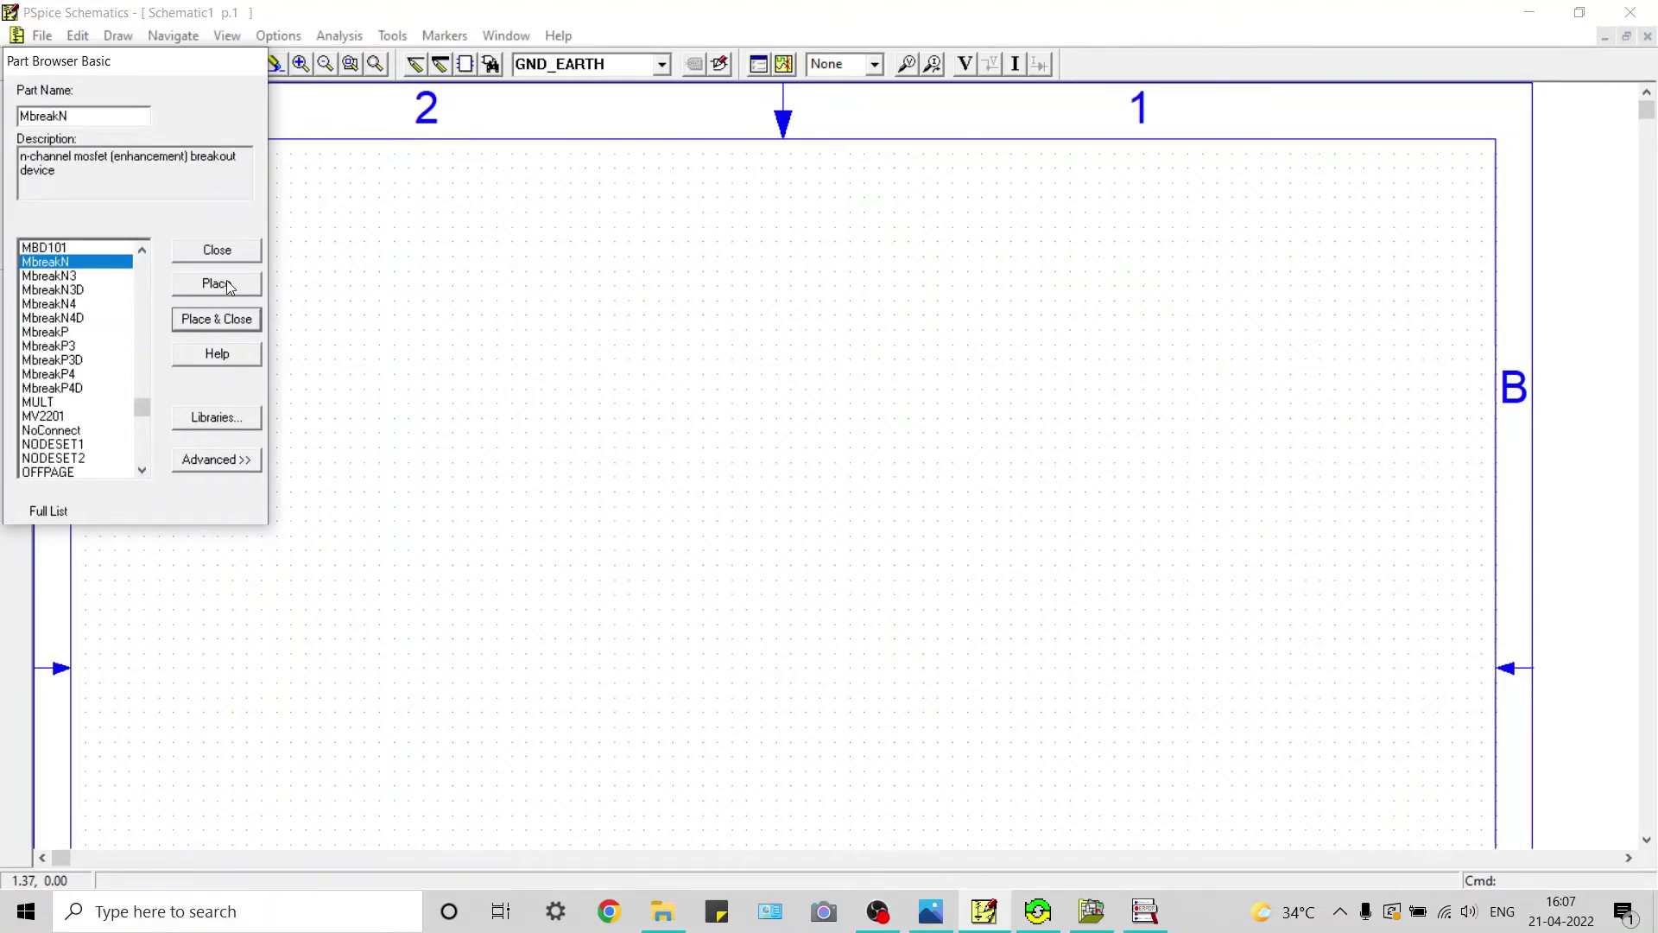
{"action": "left_click", "coordinate": [217, 284]}
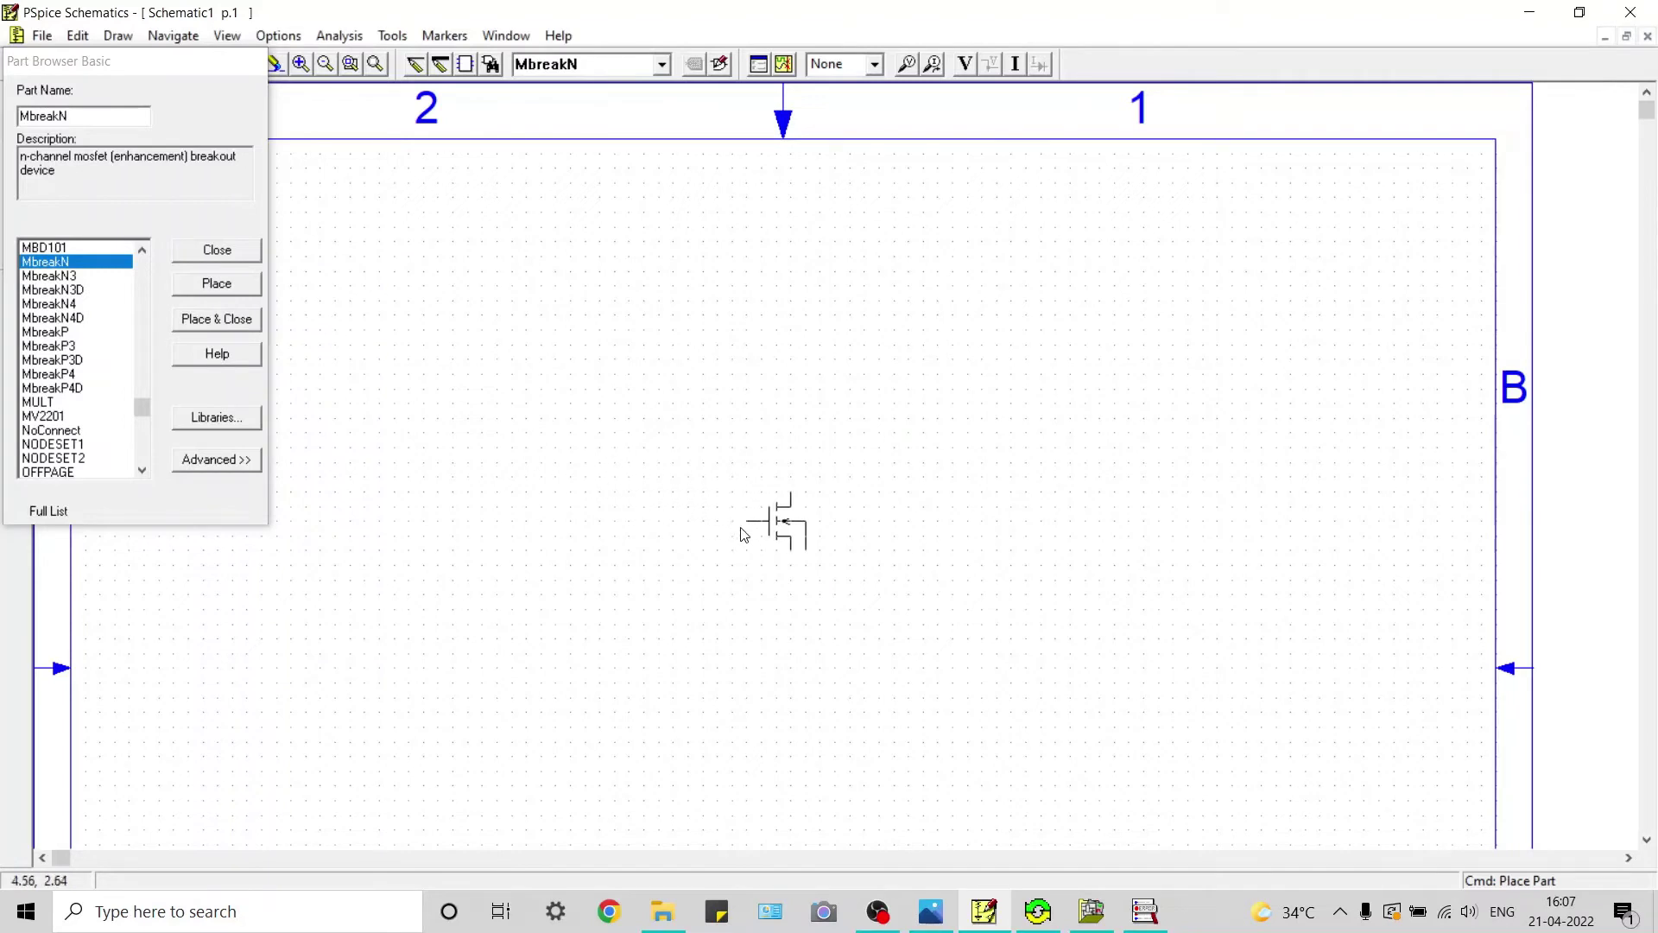
{"action": "left_click", "coordinate": [743, 533]}
{"action": "left_click", "coordinate": [740, 528]}
Place two VDC sources, V1 left and V2 right of the MOSFET
{"action": "left_click", "coordinate": [133, 126]}
{"action": "double_click", "coordinate": [122, 125]}
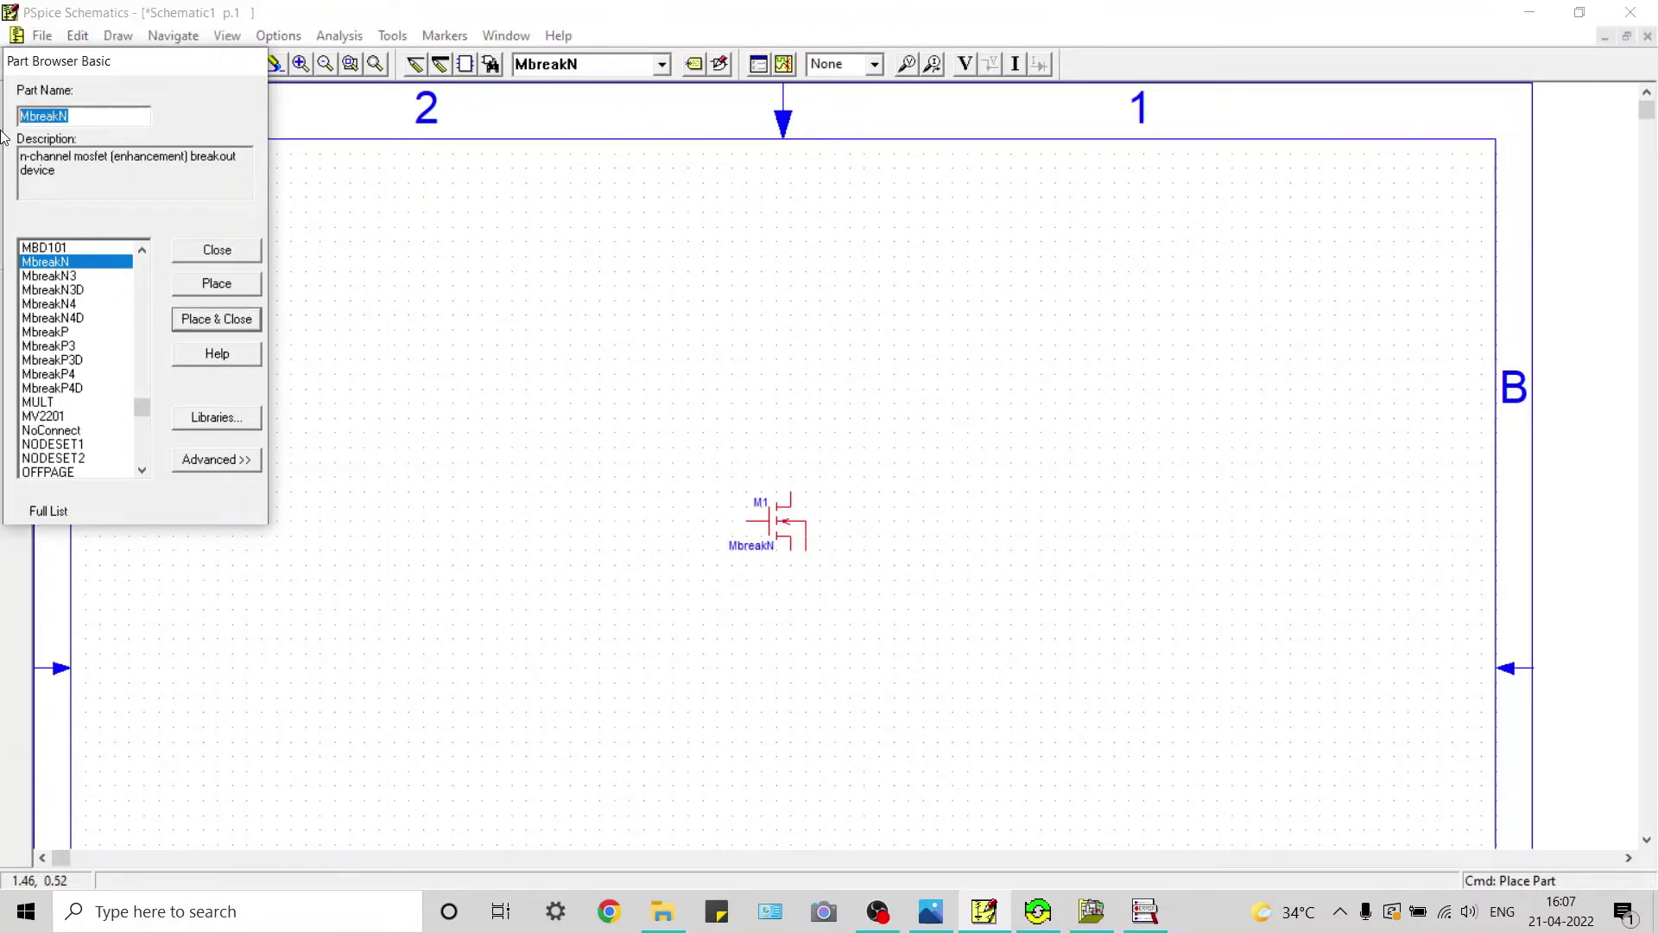
{"action": "type", "text": "VDC"}
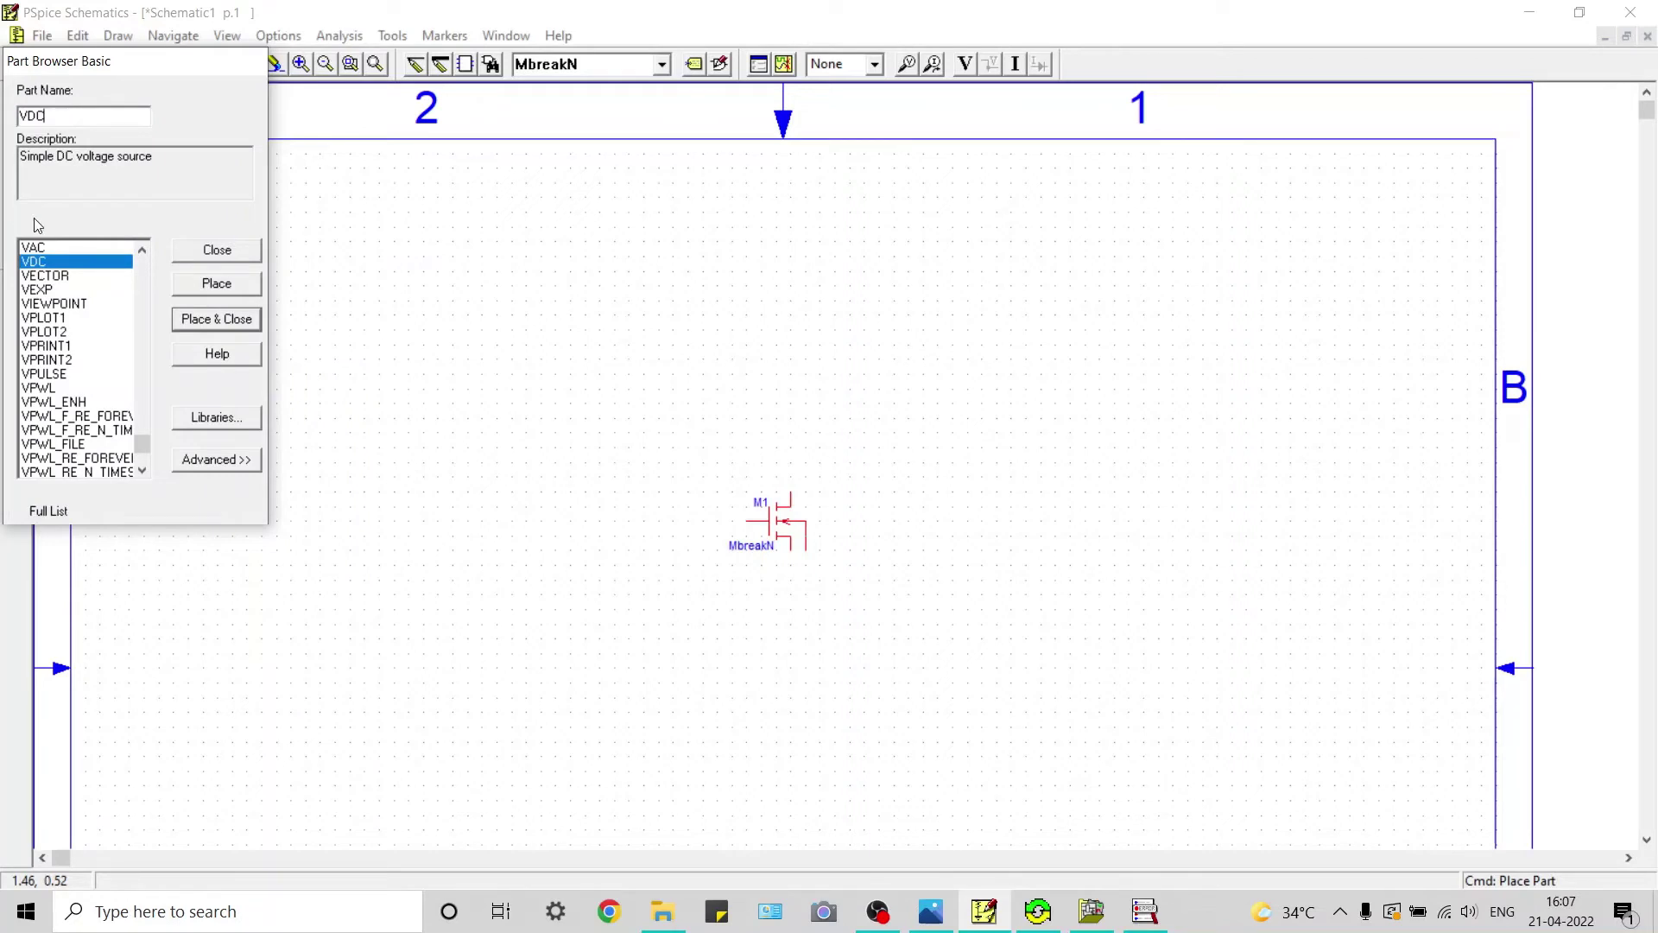
{"action": "left_click", "coordinate": [234, 286]}
{"action": "left_click", "coordinate": [556, 587]}
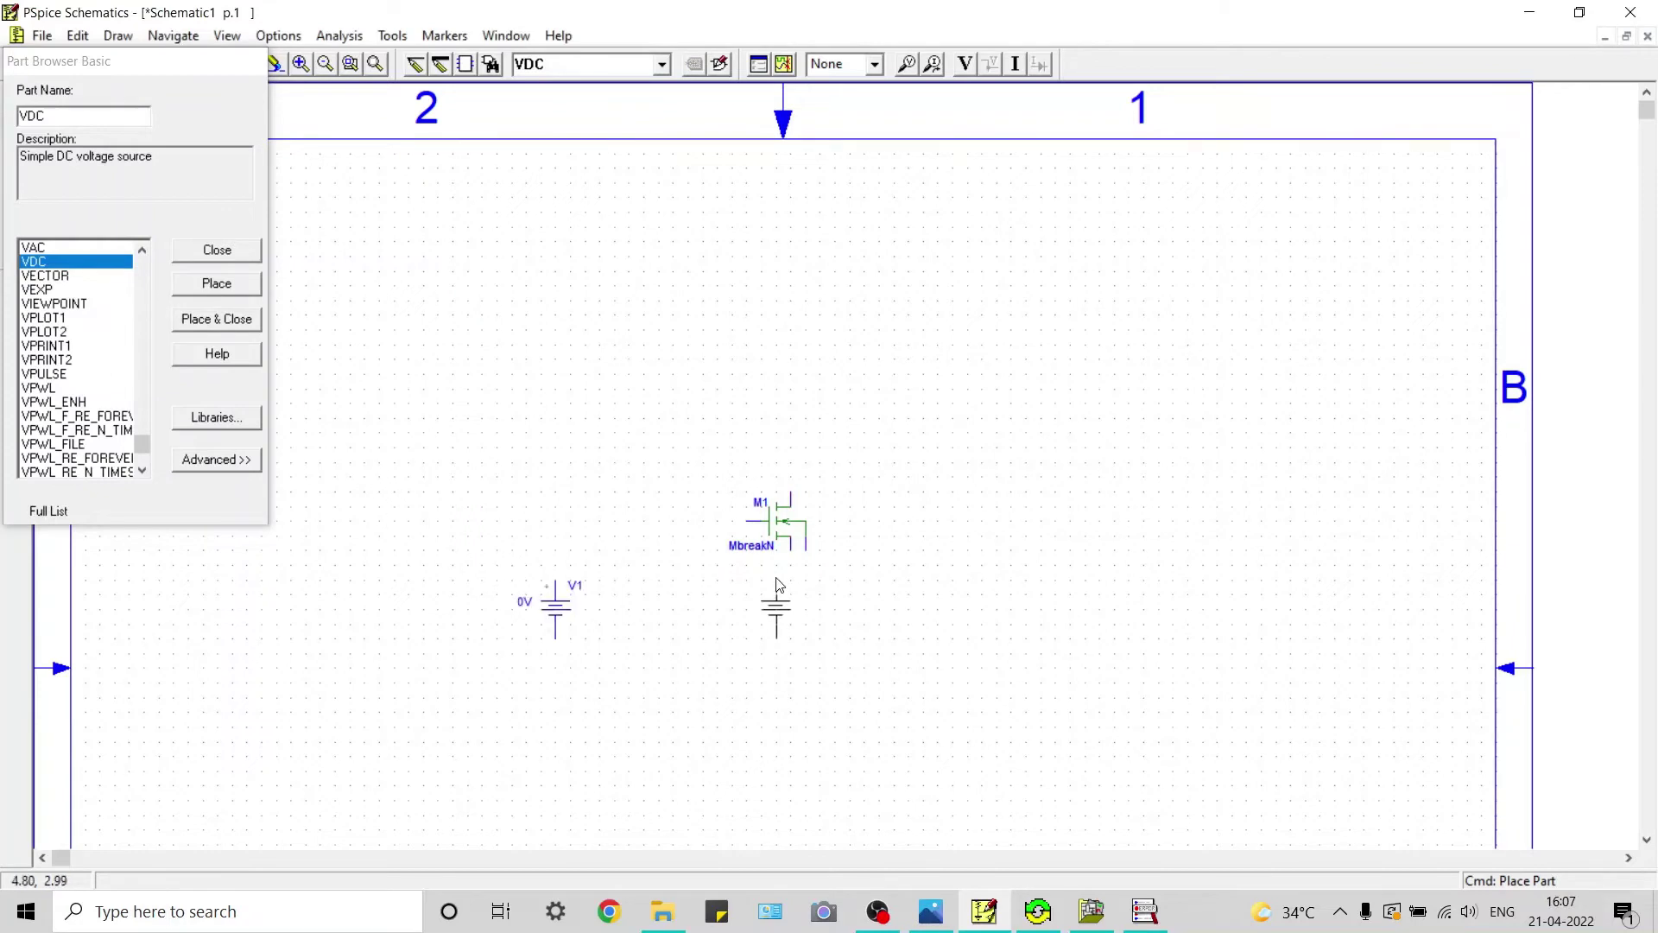
{"action": "left_click", "coordinate": [978, 574]}
Place a GND_EARTH ground below the MOSFET and close the Part Browser
{"action": "left_click", "coordinate": [3, 131]}
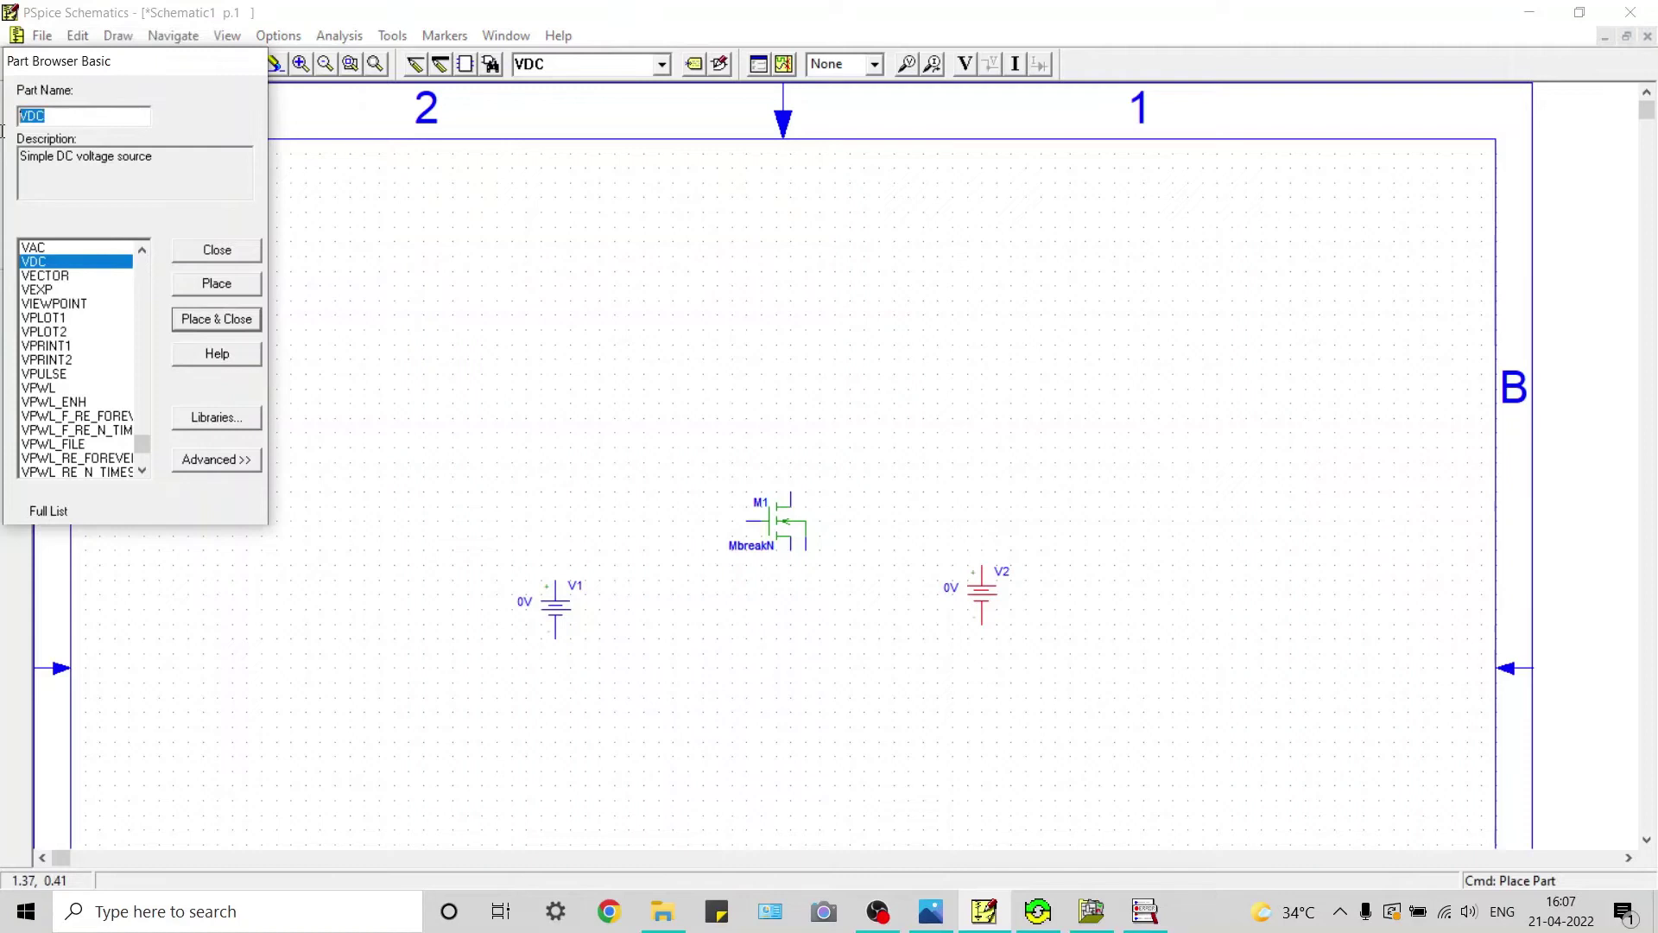
{"action": "type", "text": "GRO"}
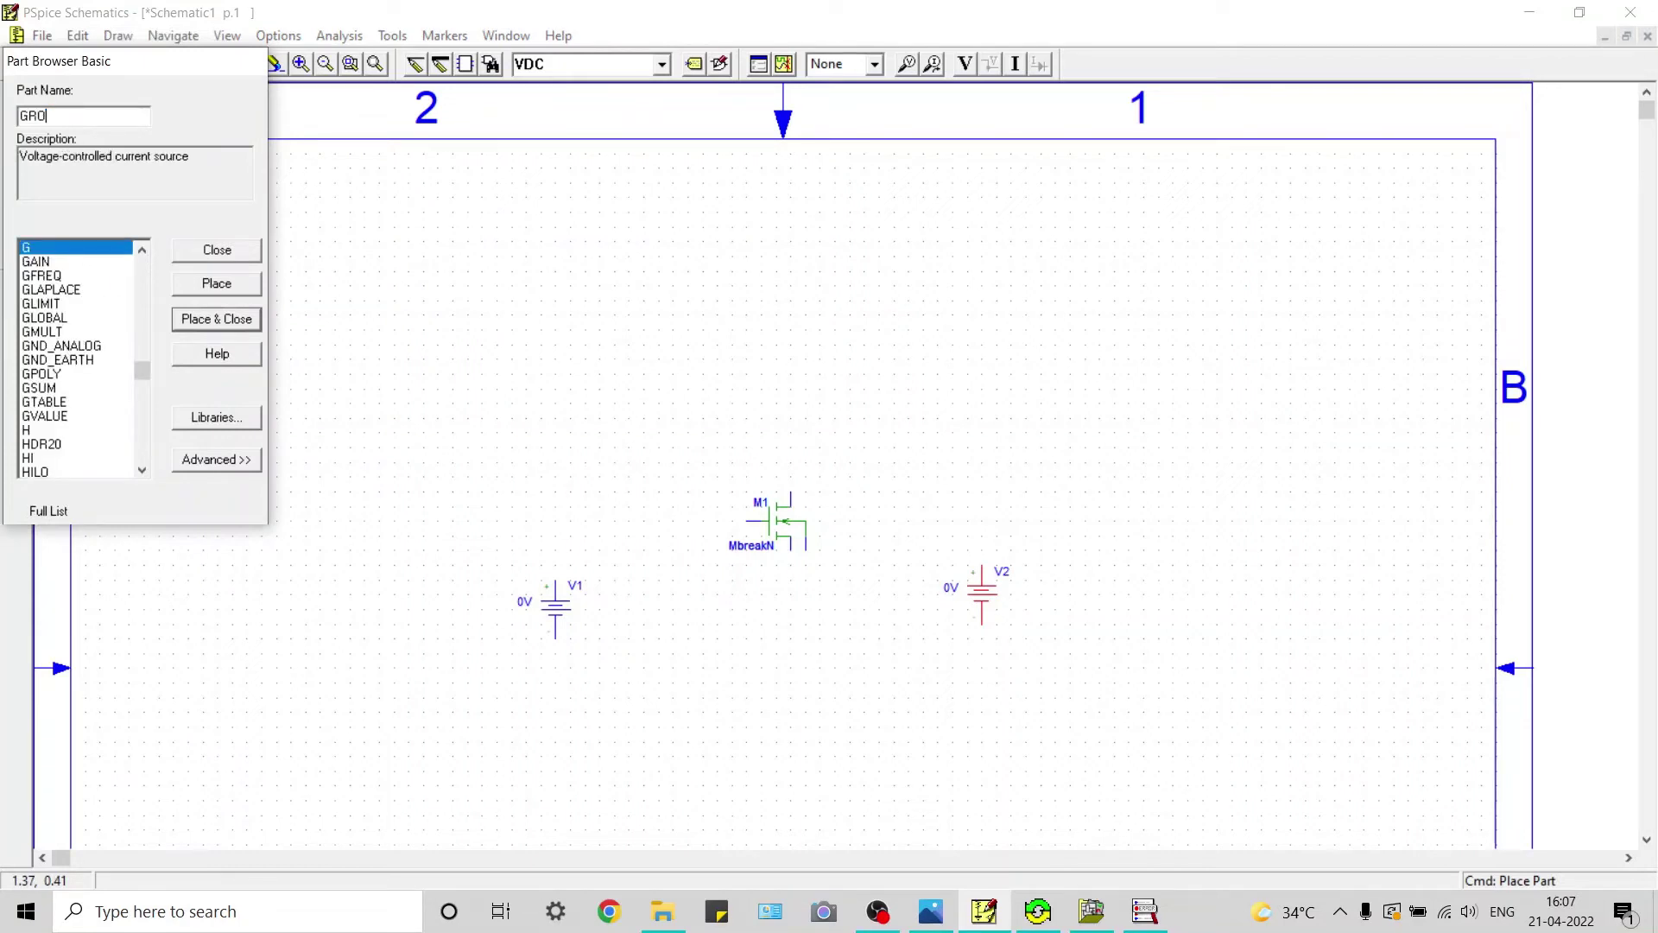
{"action": "left_click", "coordinate": [67, 364]}
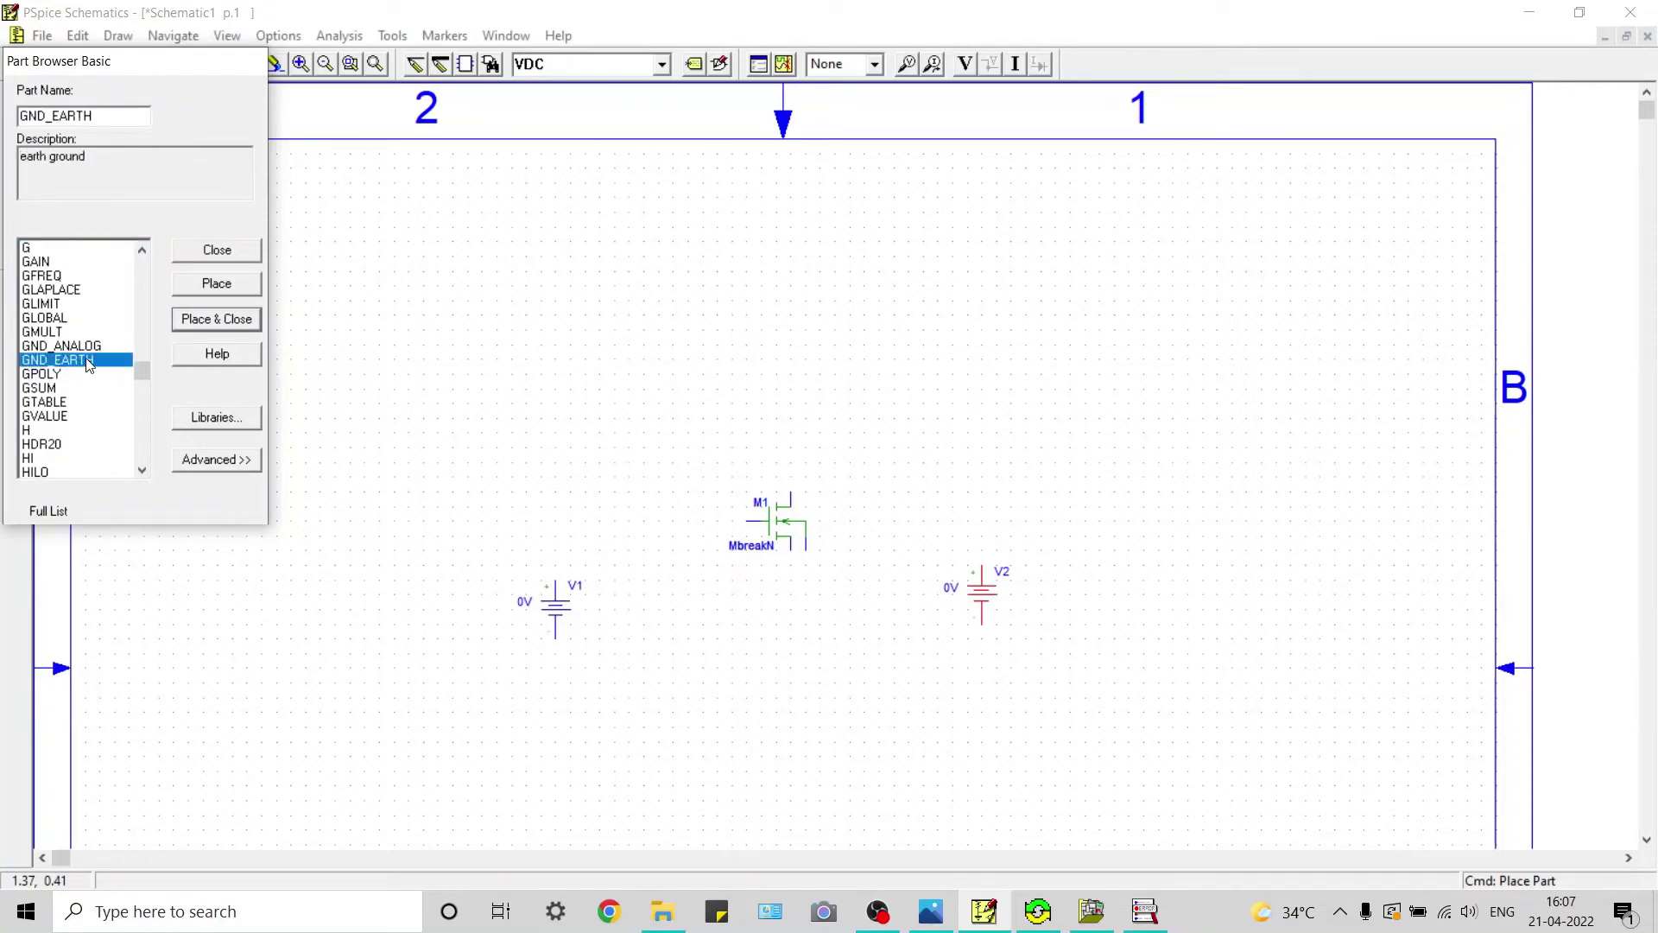
{"action": "left_click", "coordinate": [217, 287]}
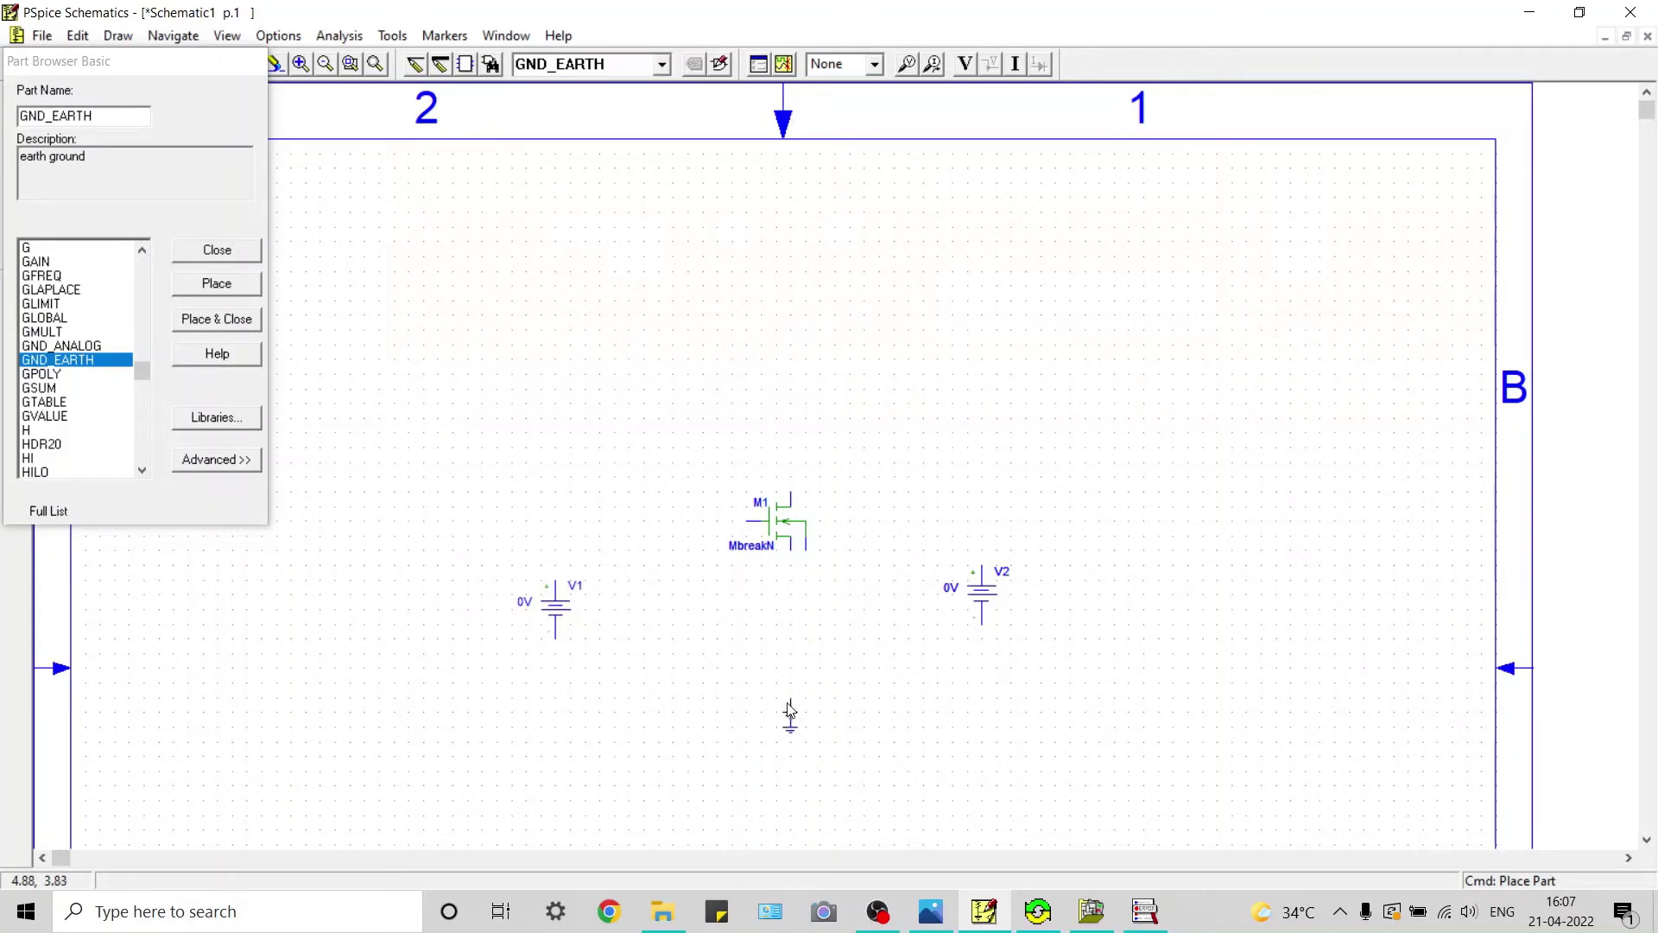
{"action": "left_click", "coordinate": [790, 720]}
{"action": "left_click", "coordinate": [215, 250]}
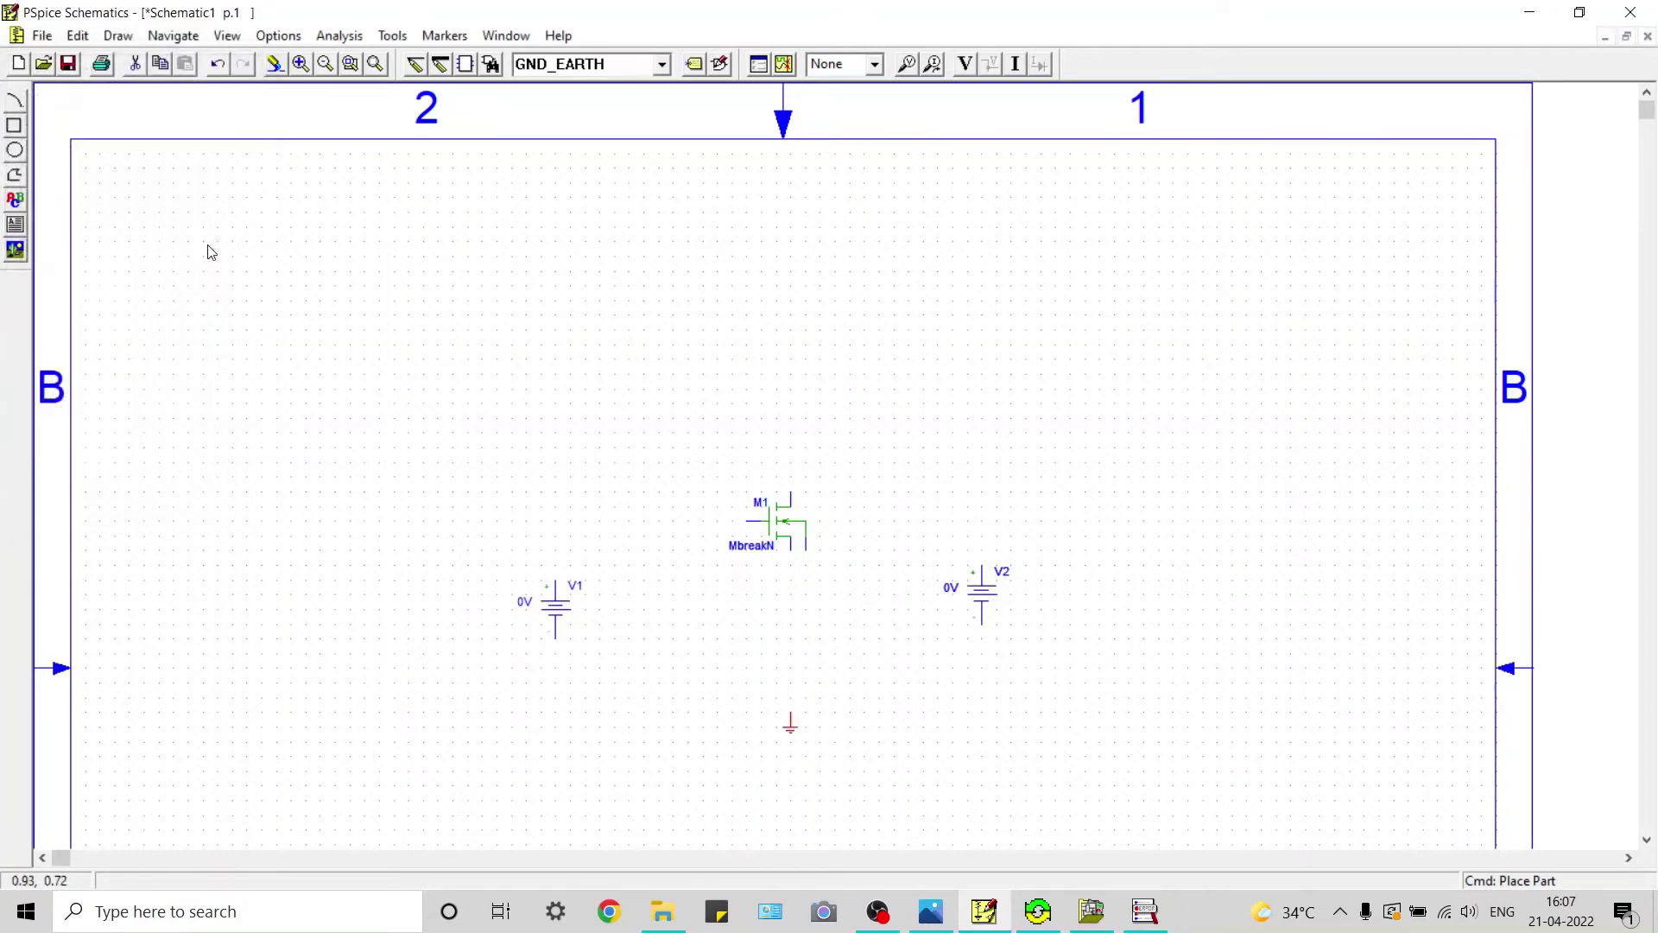
Wire V1's top to the MOSFET gate and V1's bottom to V2's bottom
{"action": "left_click", "coordinate": [417, 65]}
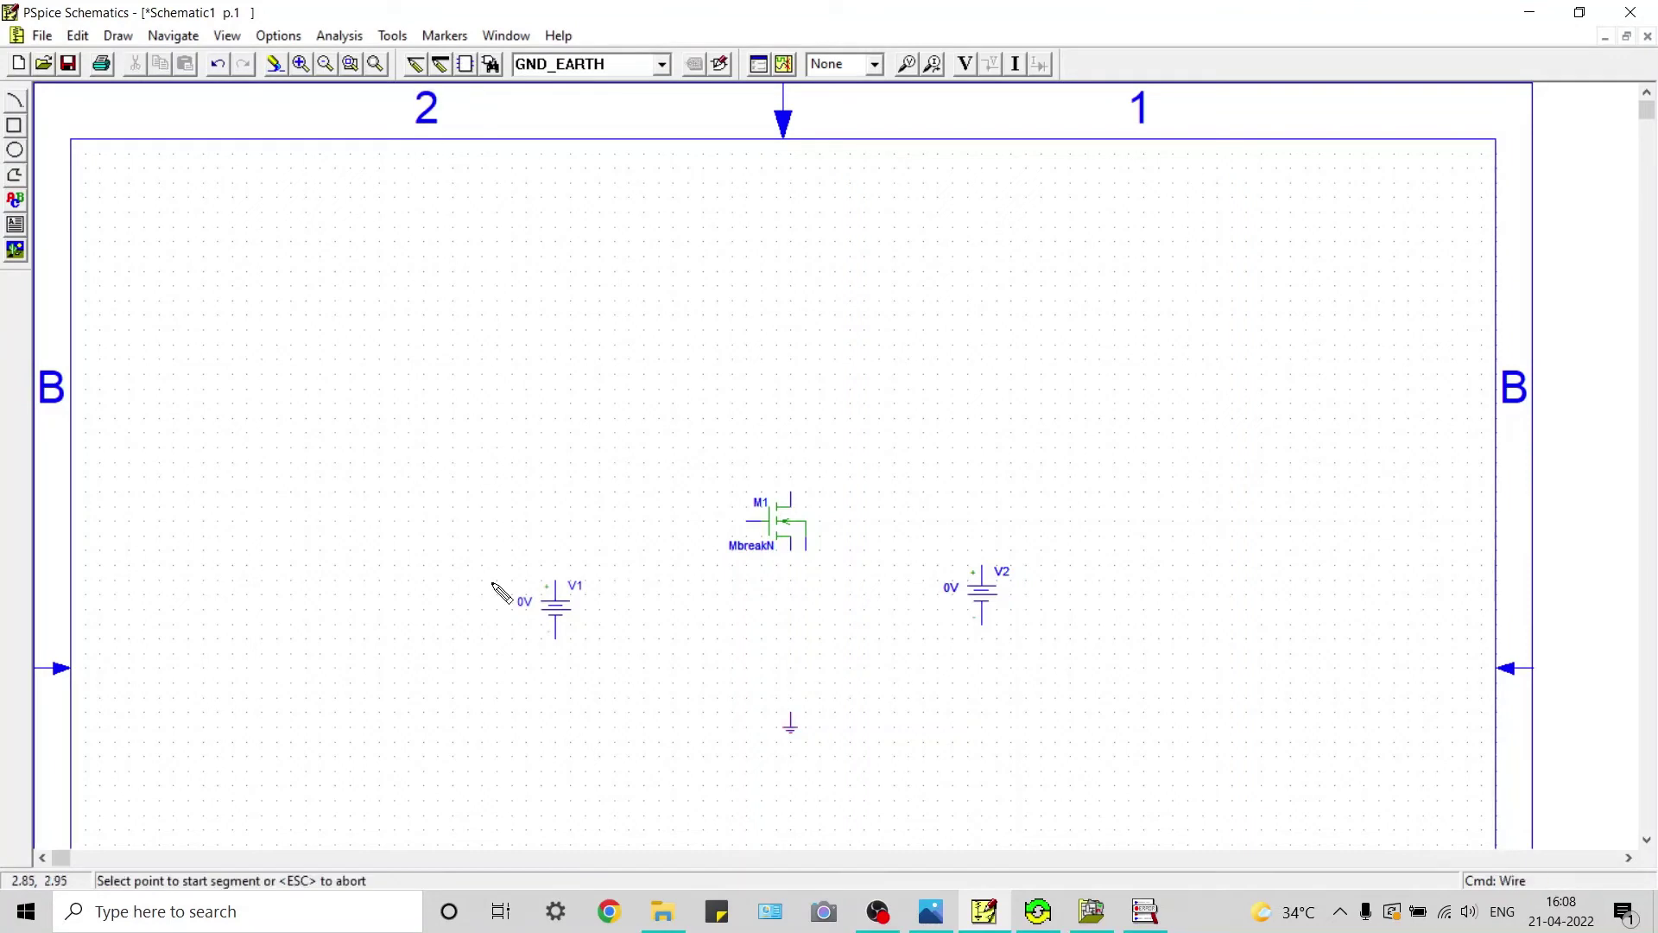
{"action": "left_click", "coordinate": [554, 576]}
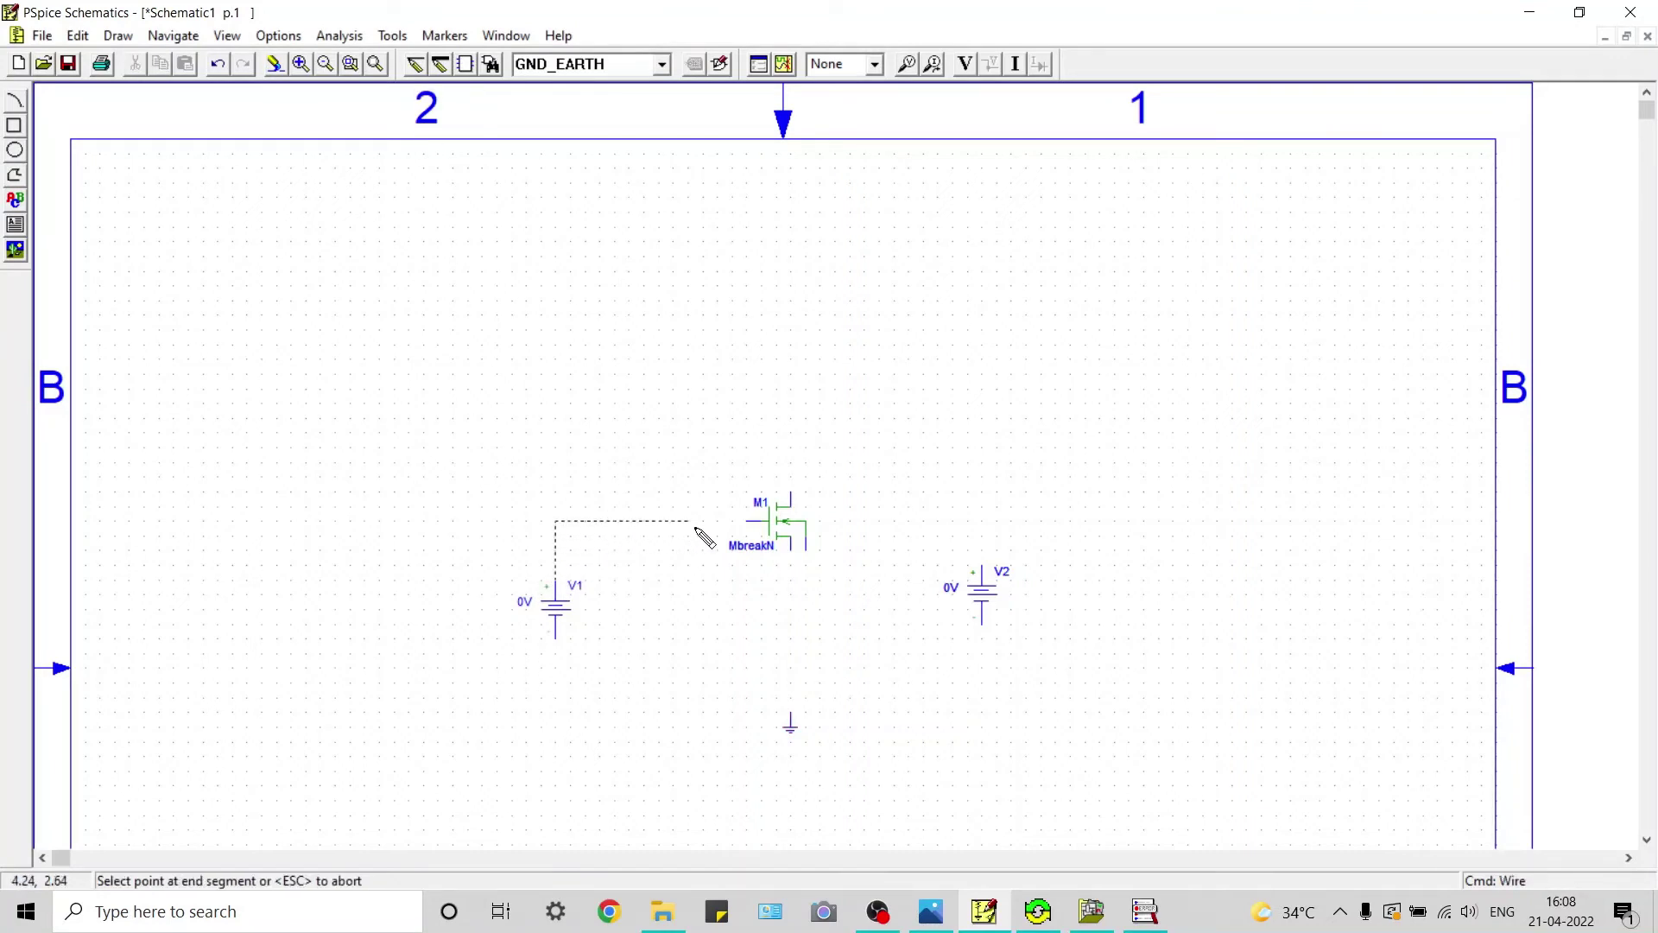
{"action": "left_click", "coordinate": [767, 523]}
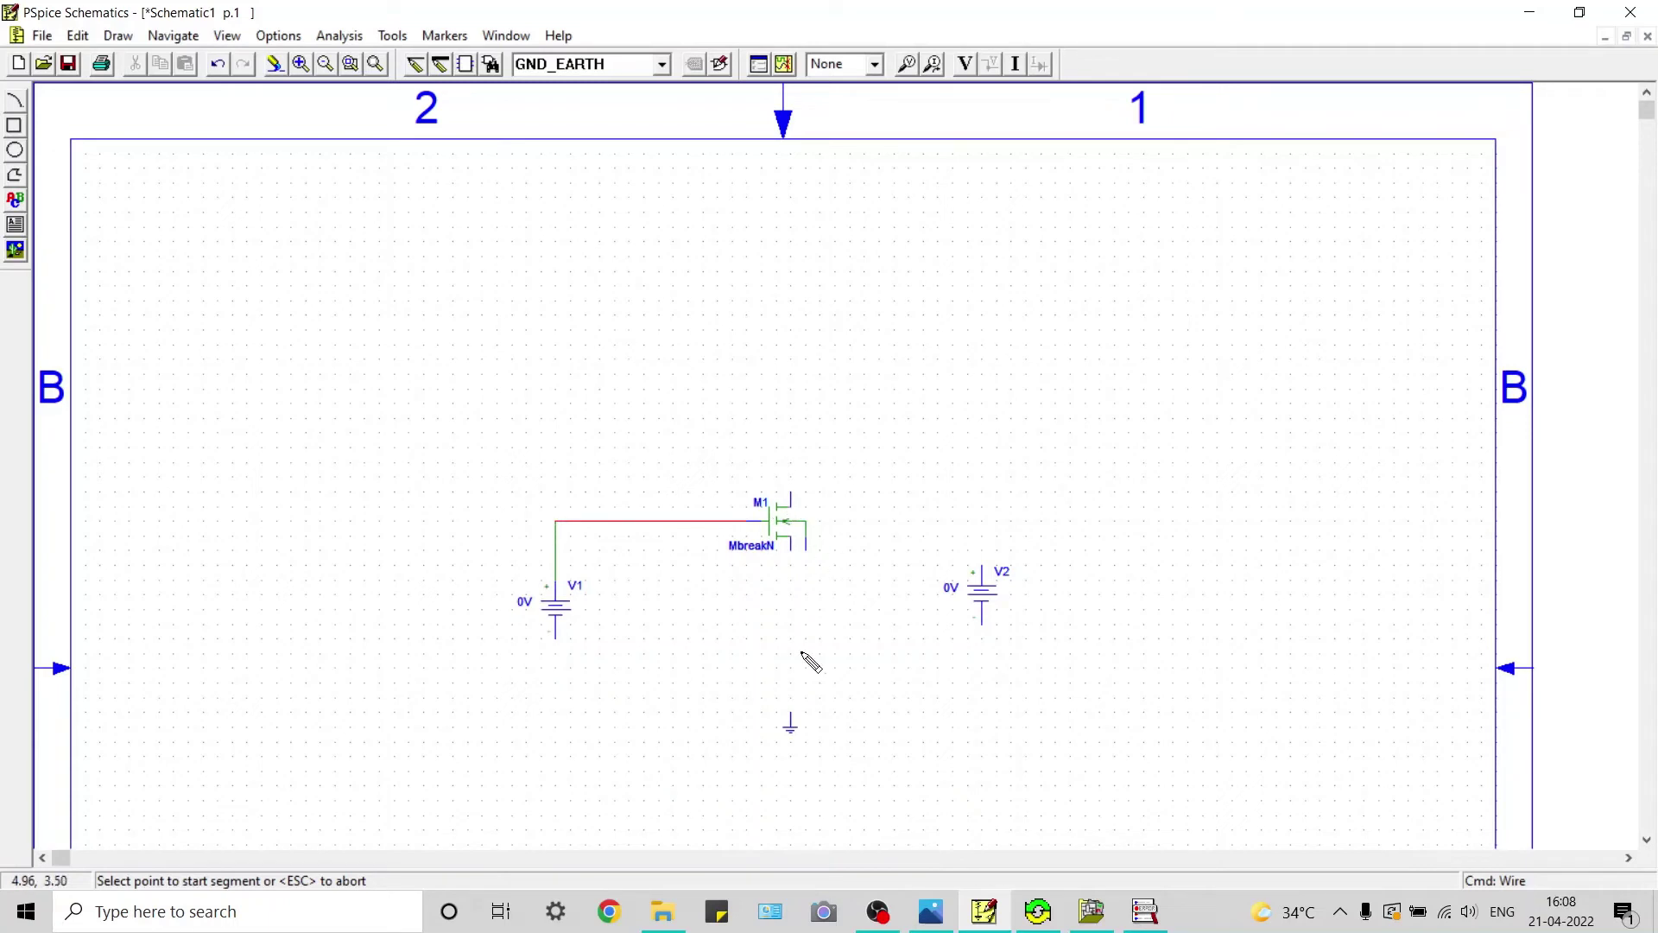
{"action": "left_click", "coordinate": [556, 637]}
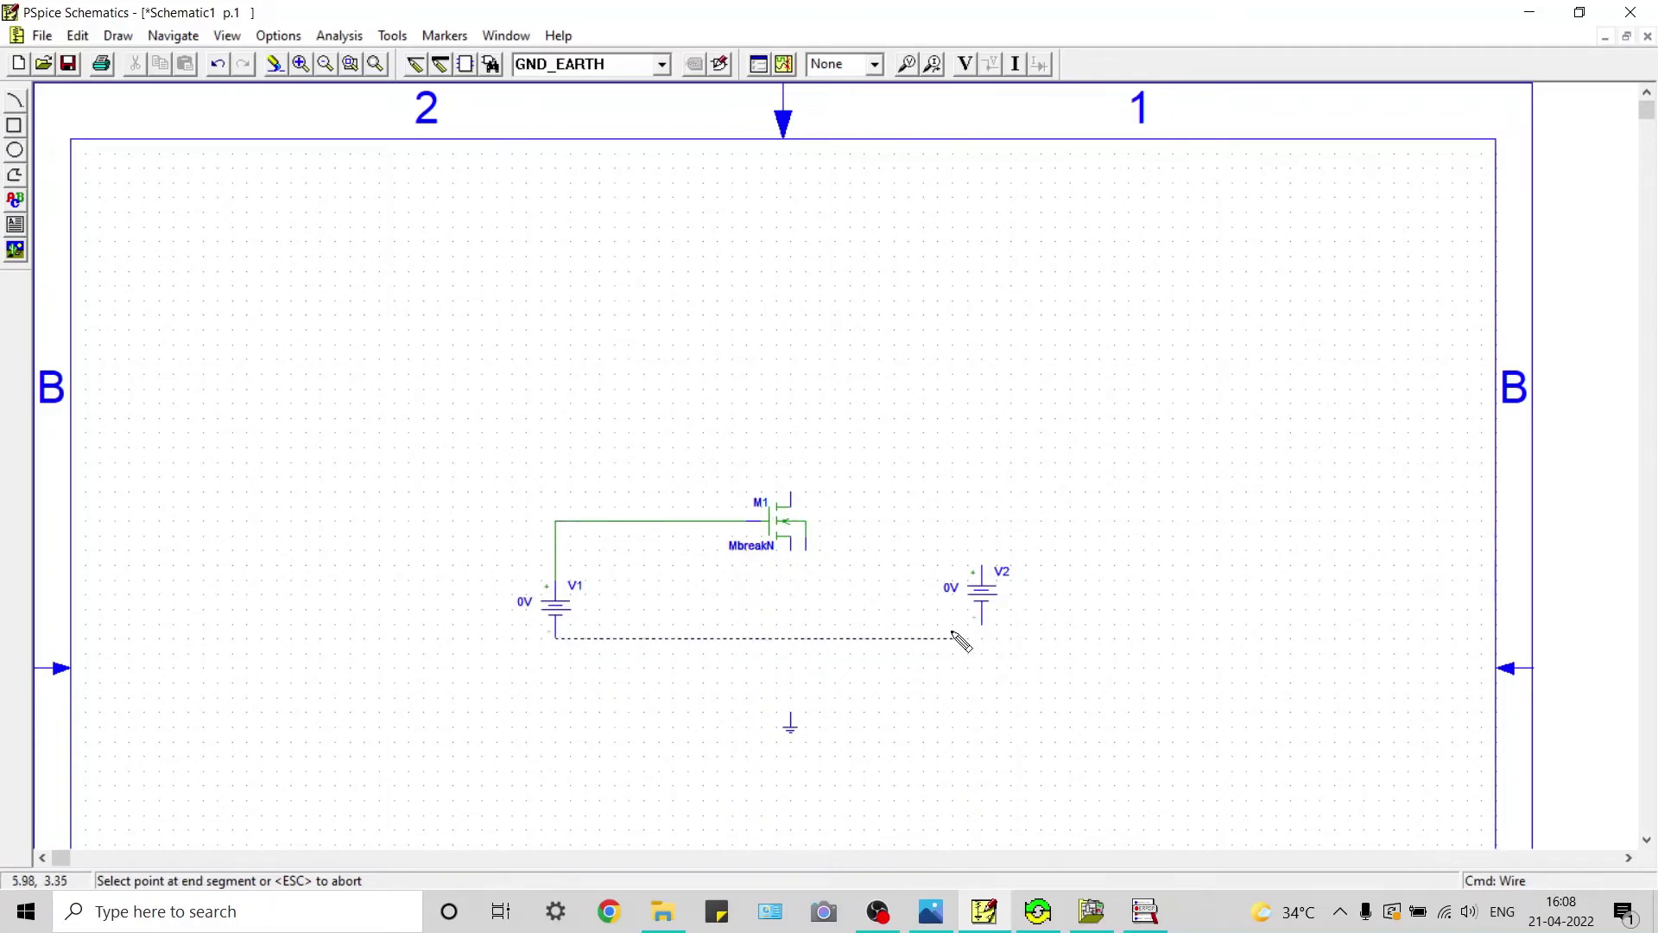
{"action": "left_click", "coordinate": [982, 636]}
Wire the MOSFET drain up and over to V2's top terminal
{"action": "left_click", "coordinate": [791, 494]}
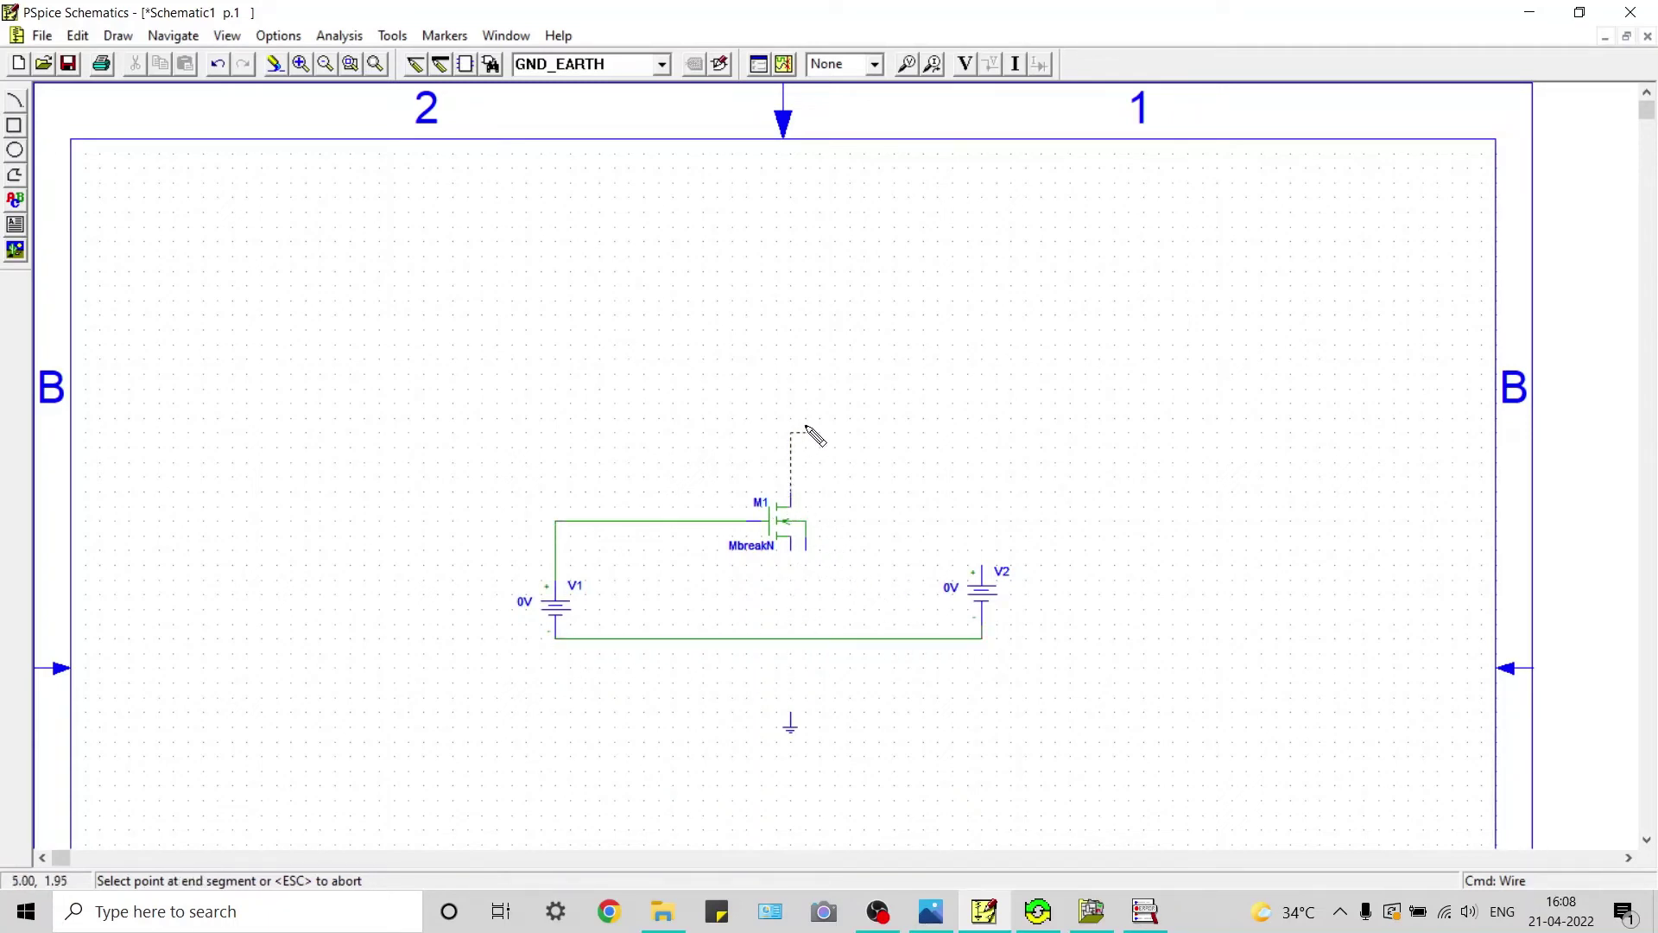
{"action": "double_click", "coordinate": [982, 434]}
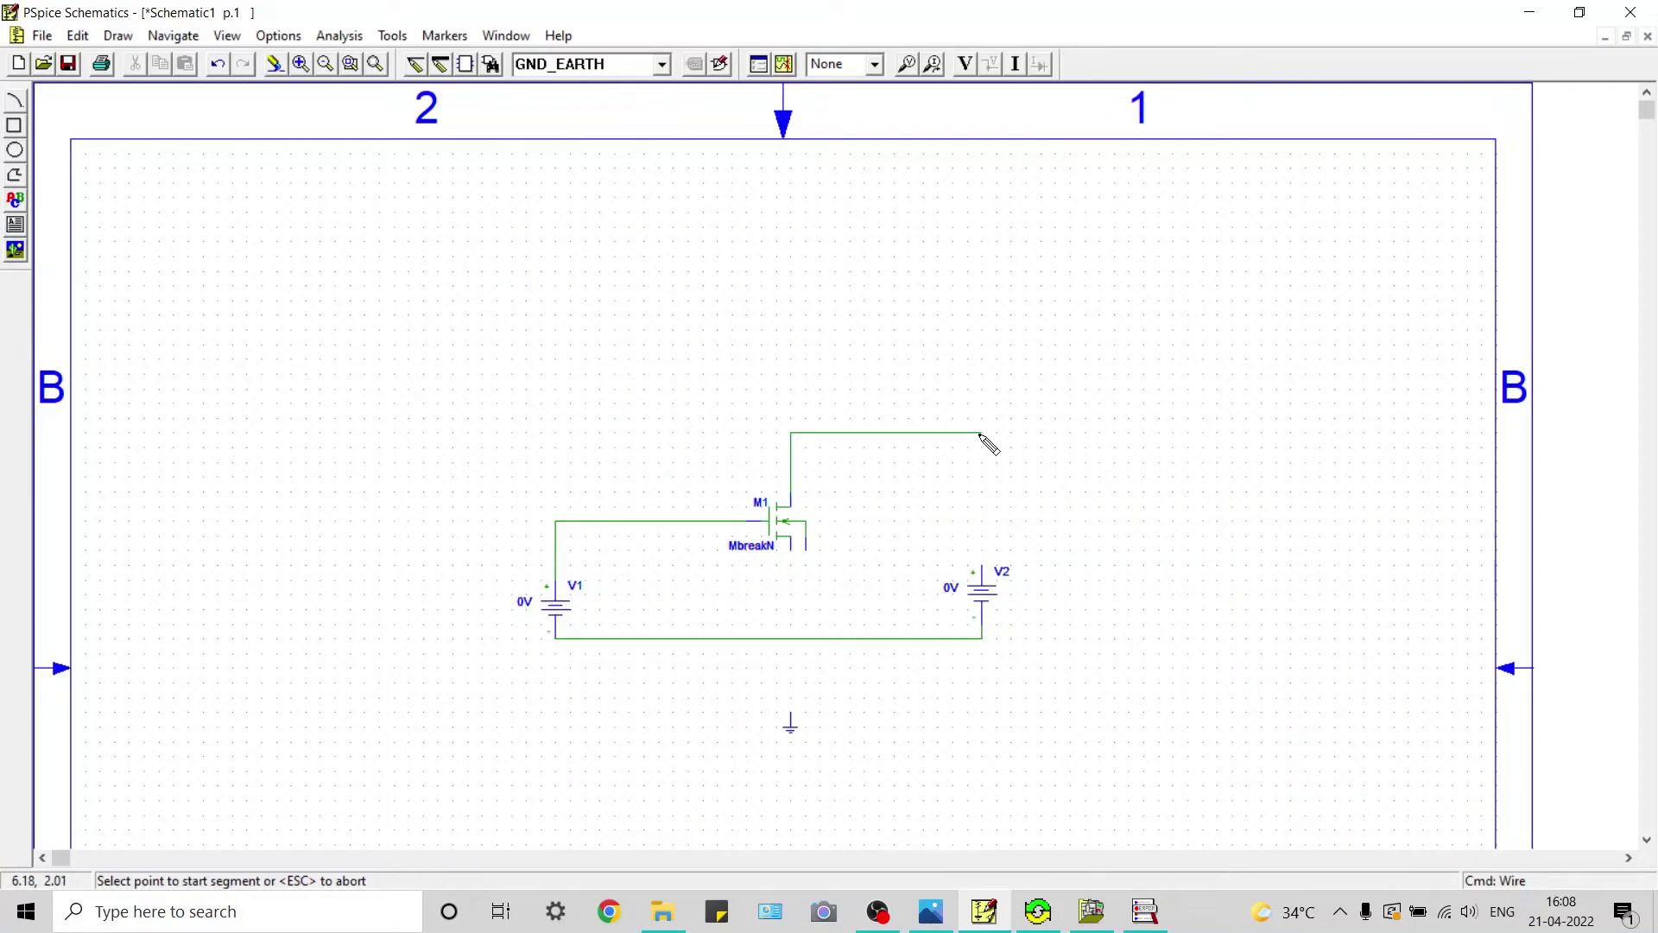
{"action": "left_click", "coordinate": [982, 433]}
{"action": "double_click", "coordinate": [983, 570]}
Connect the MOSFET source to the bottom wire and down to ground
{"action": "left_click", "coordinate": [794, 560]}
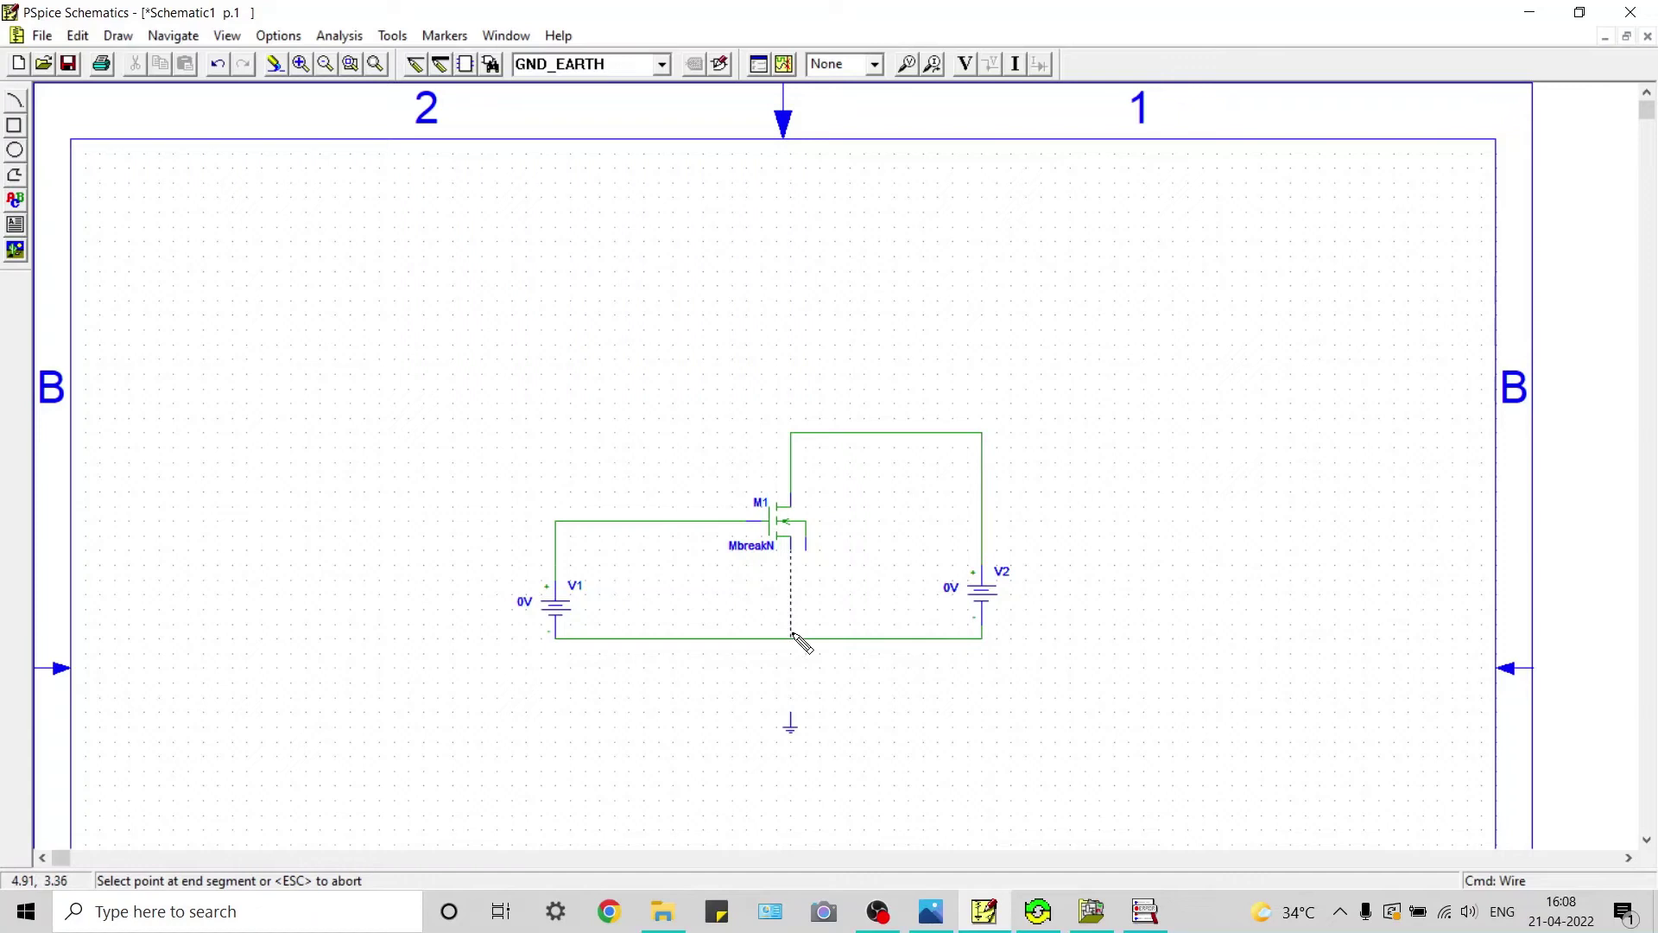
{"action": "left_click", "coordinate": [792, 638]}
{"action": "left_click", "coordinate": [792, 715]}
{"action": "key", "text": "Escape"}
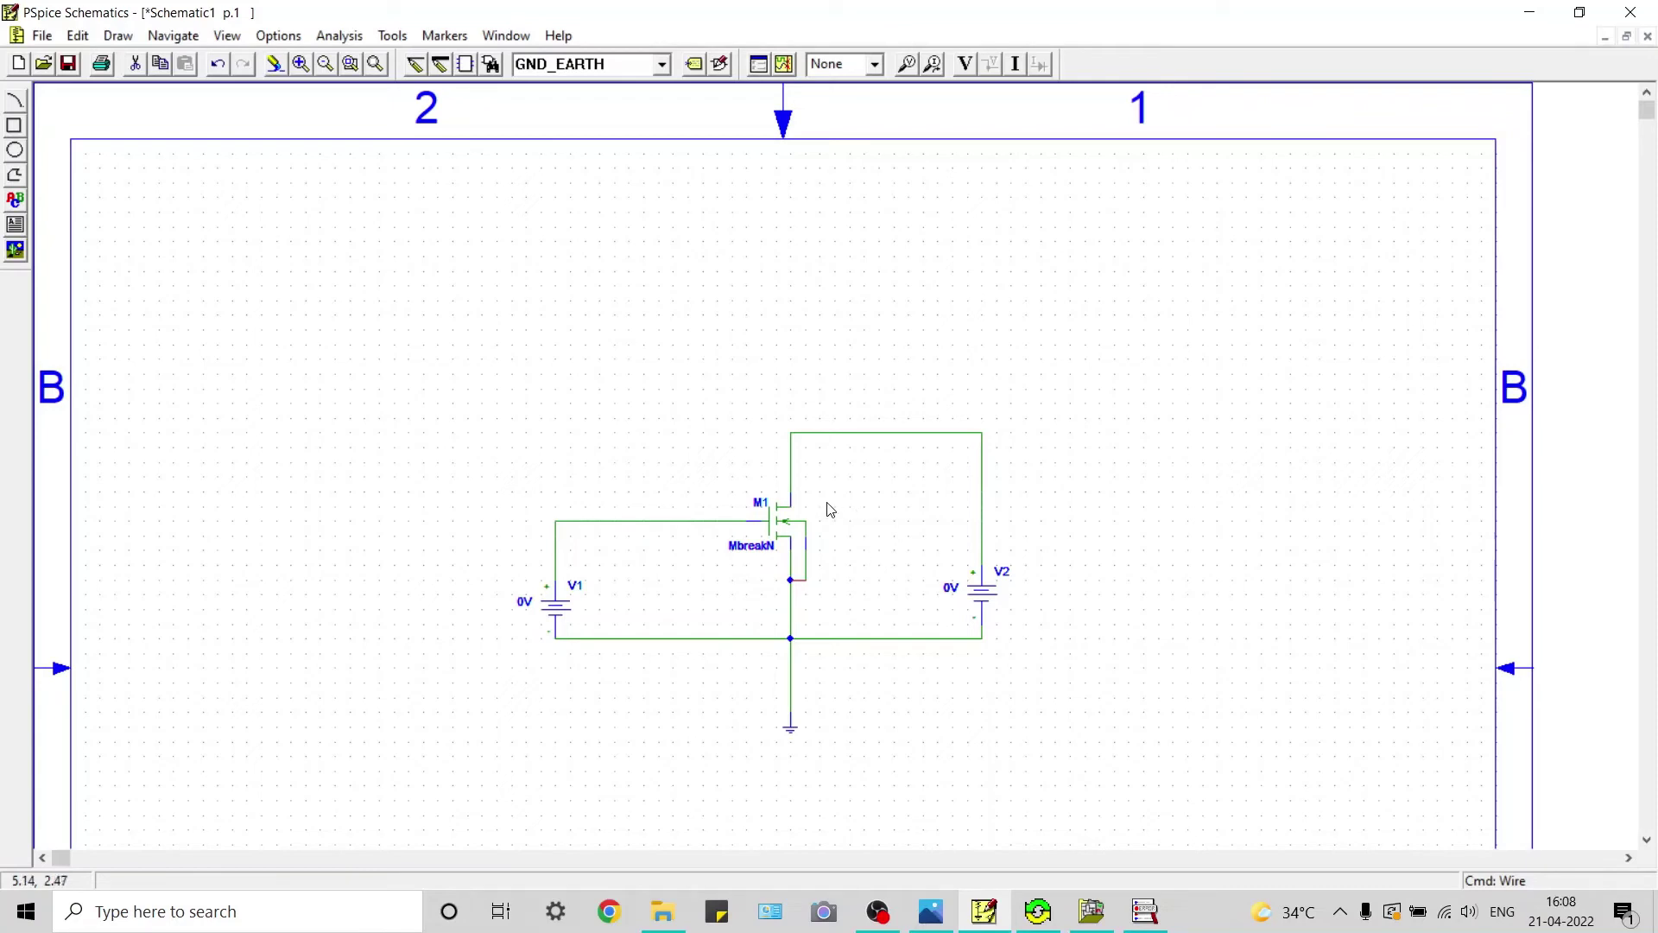
Put a current-into-pin marker on the MOSFET drain and zoom to fit the circuit
{"action": "left_click", "coordinate": [934, 69]}
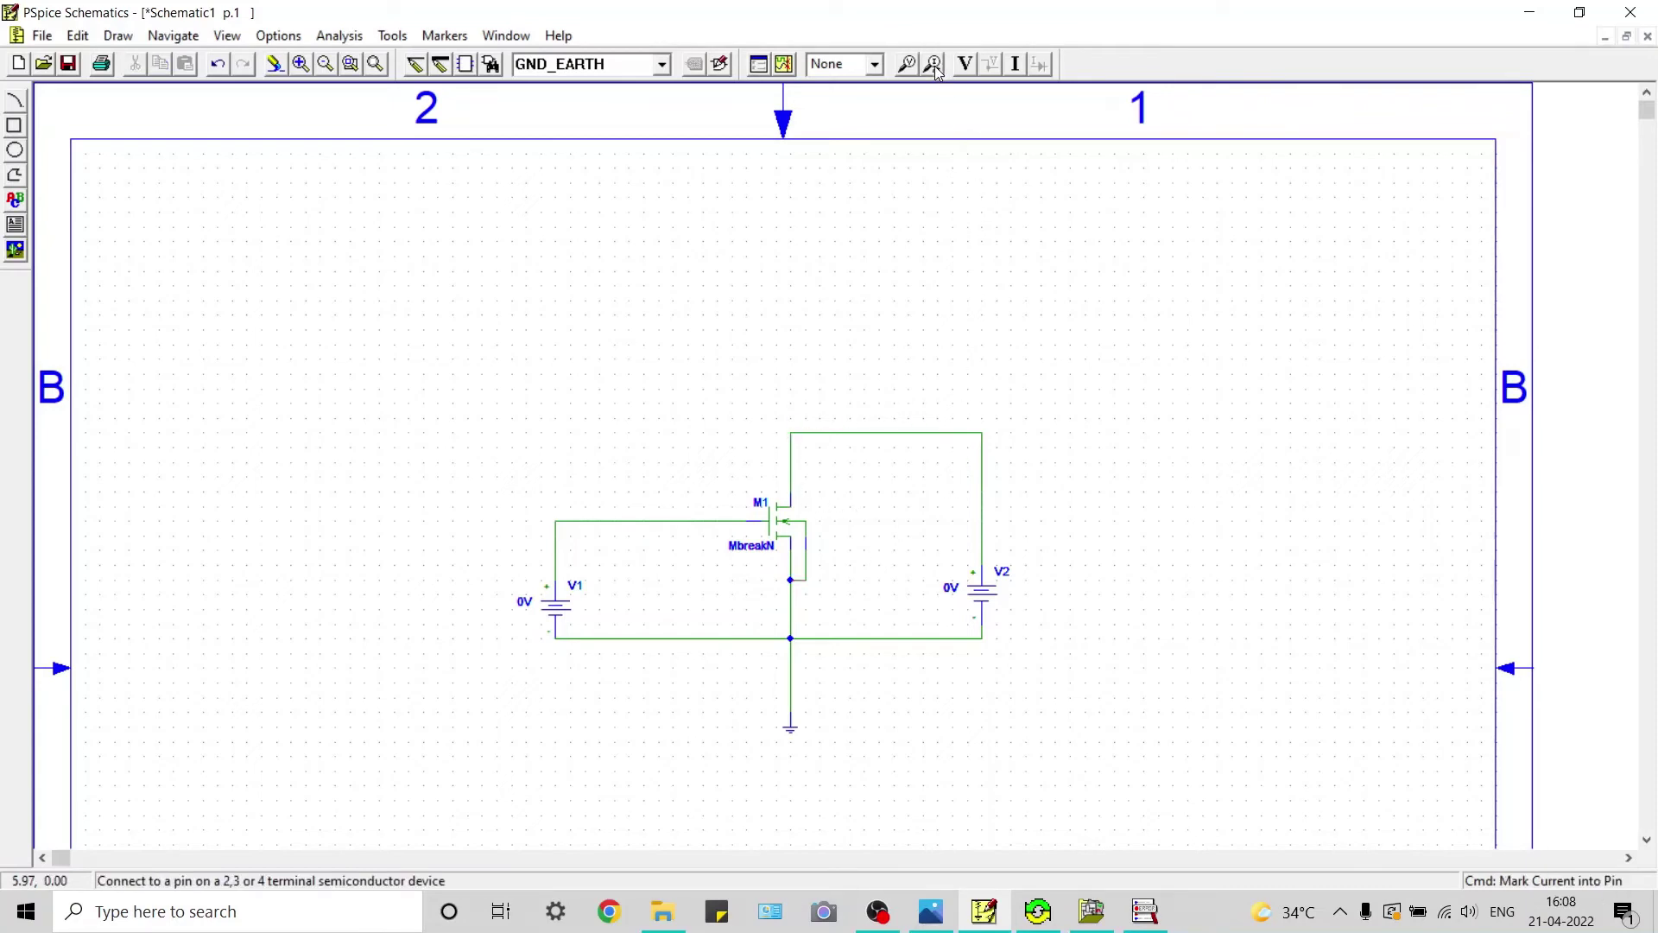
{"action": "left_click", "coordinate": [791, 490]}
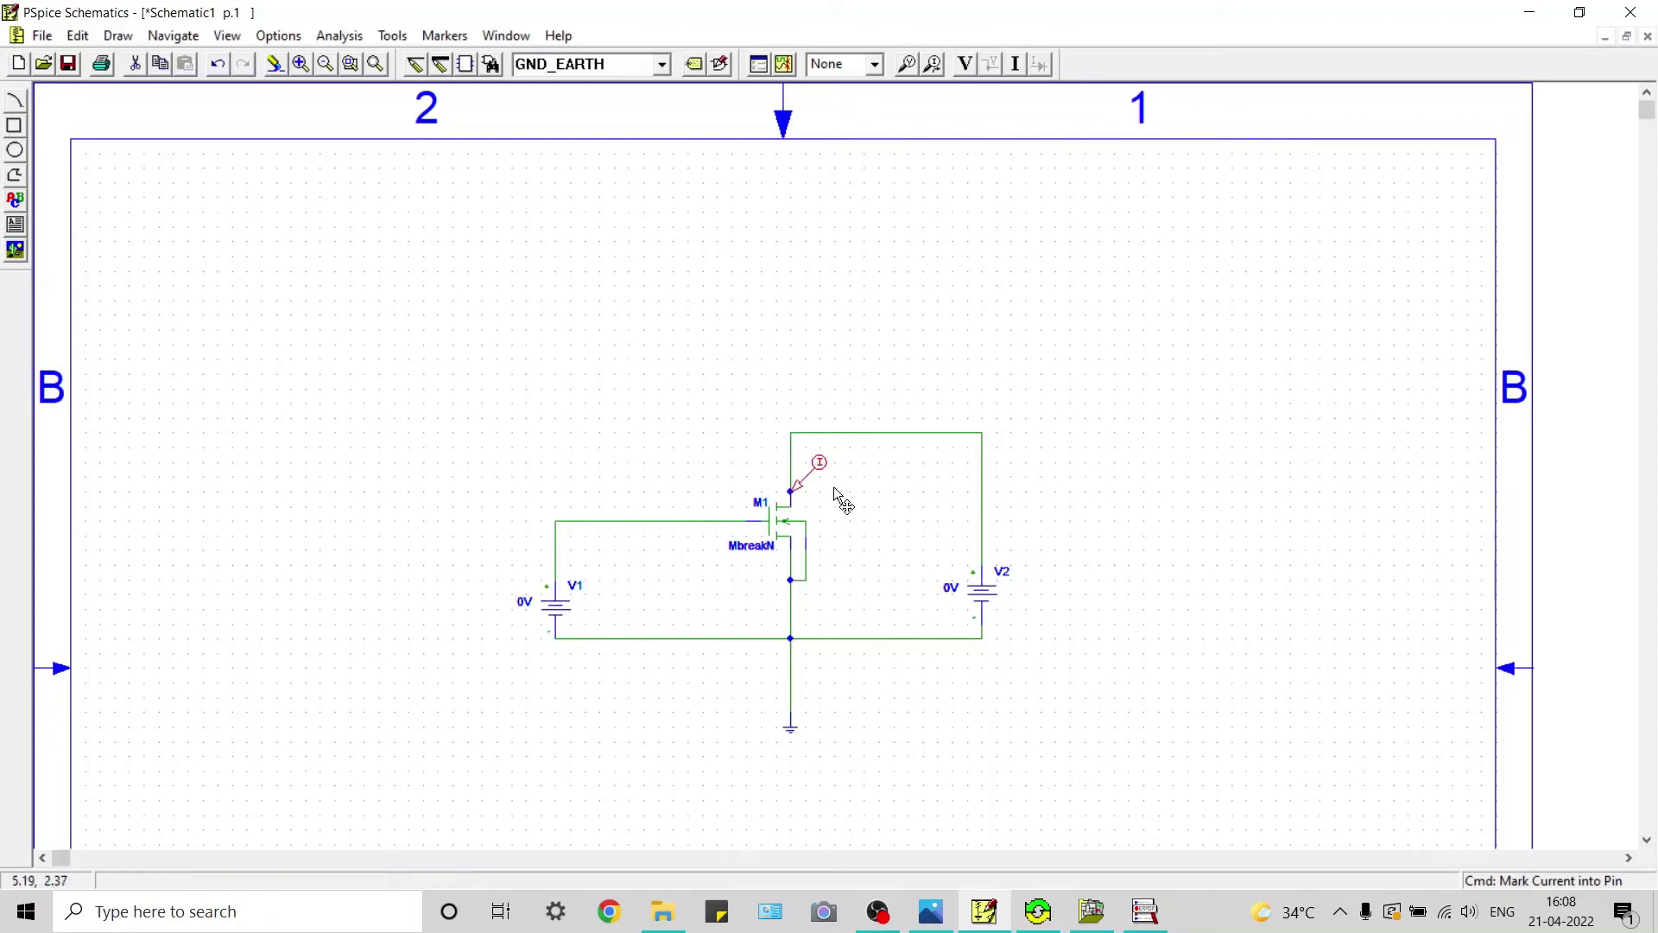
{"action": "left_click", "coordinate": [378, 66]}
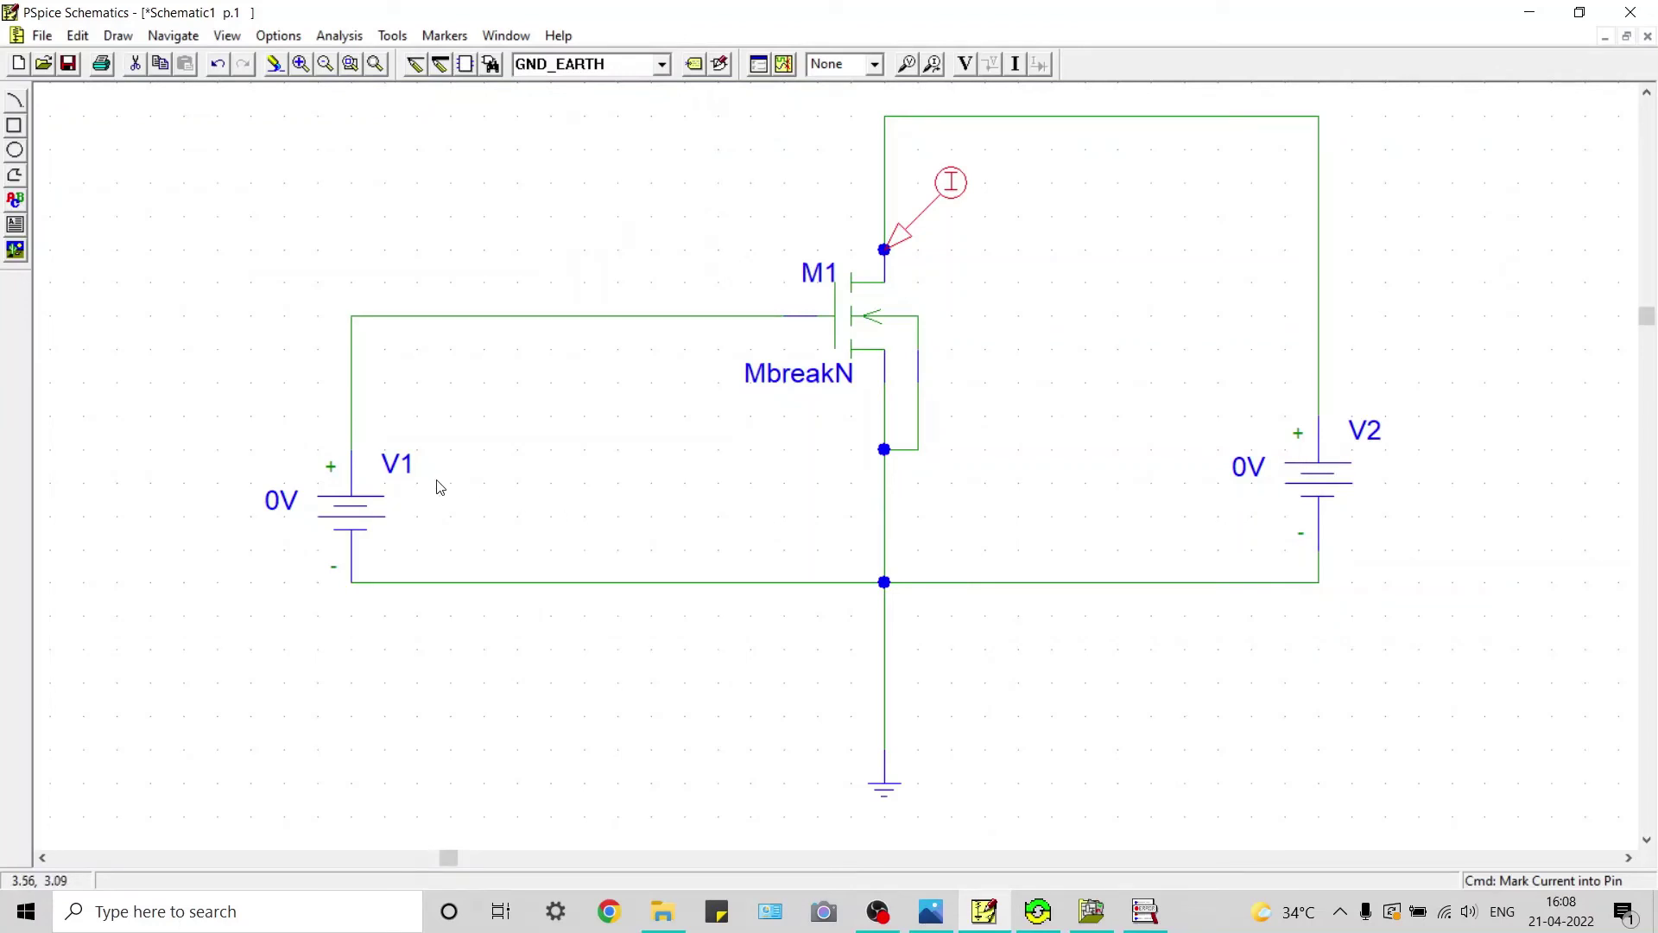
Rename source V1 to VGS and source V2 to VDS
{"action": "double_click", "coordinate": [410, 474]}
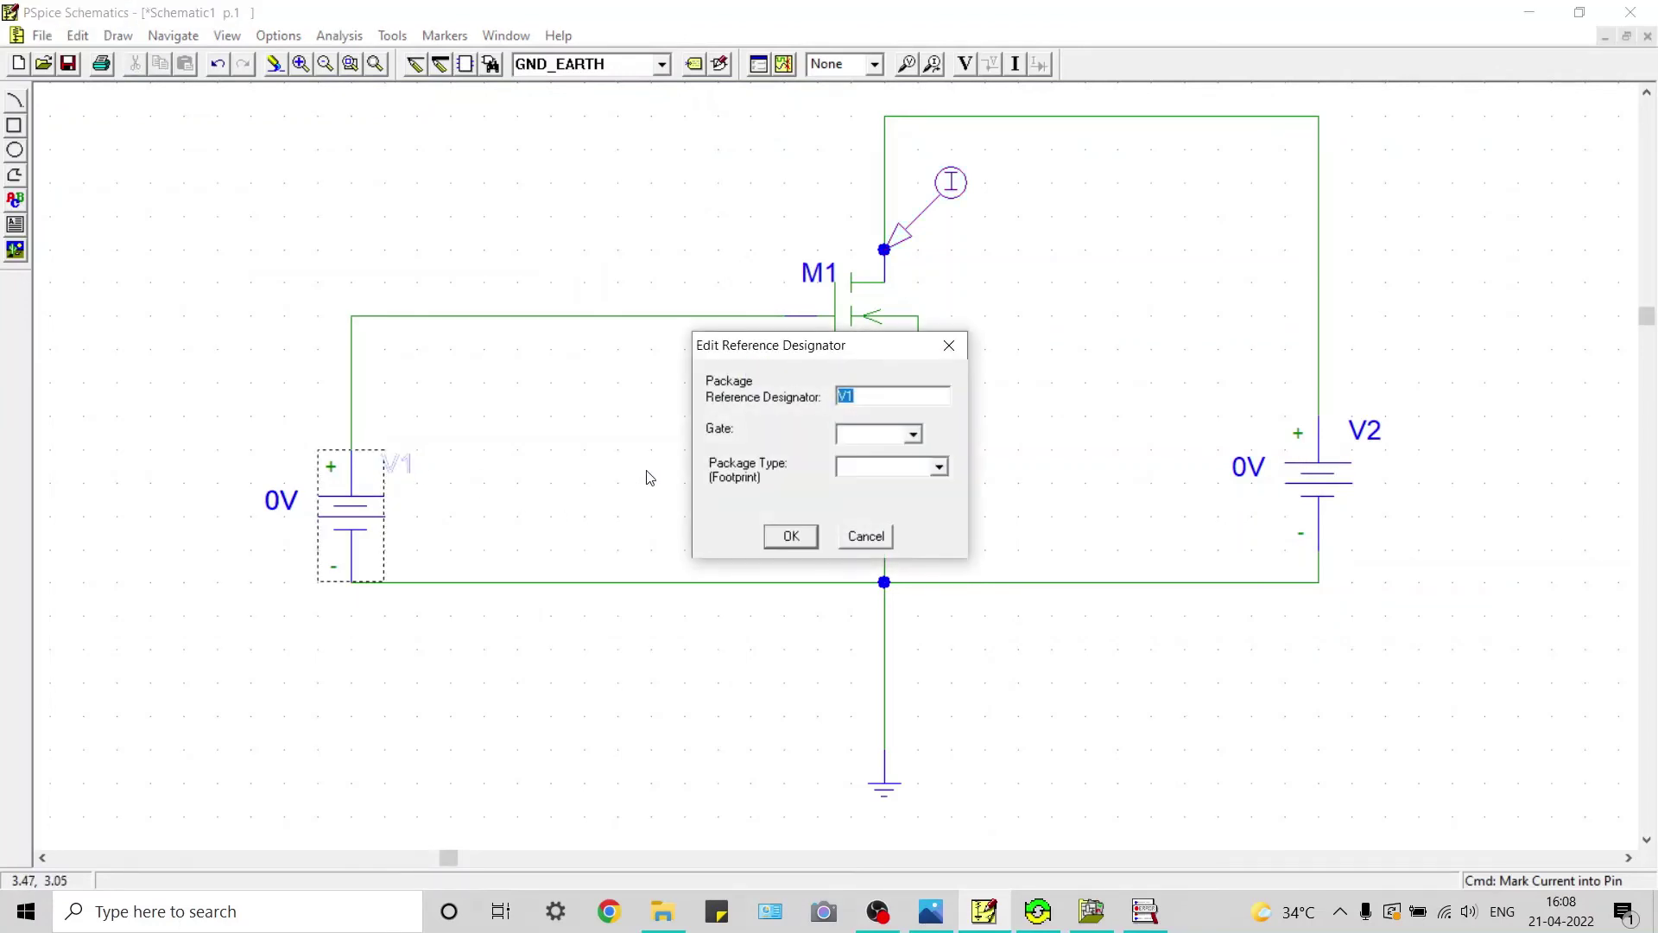
{"action": "type", "text": "VG"}
{"action": "type", "text": "S"}
{"action": "left_click", "coordinate": [793, 537]}
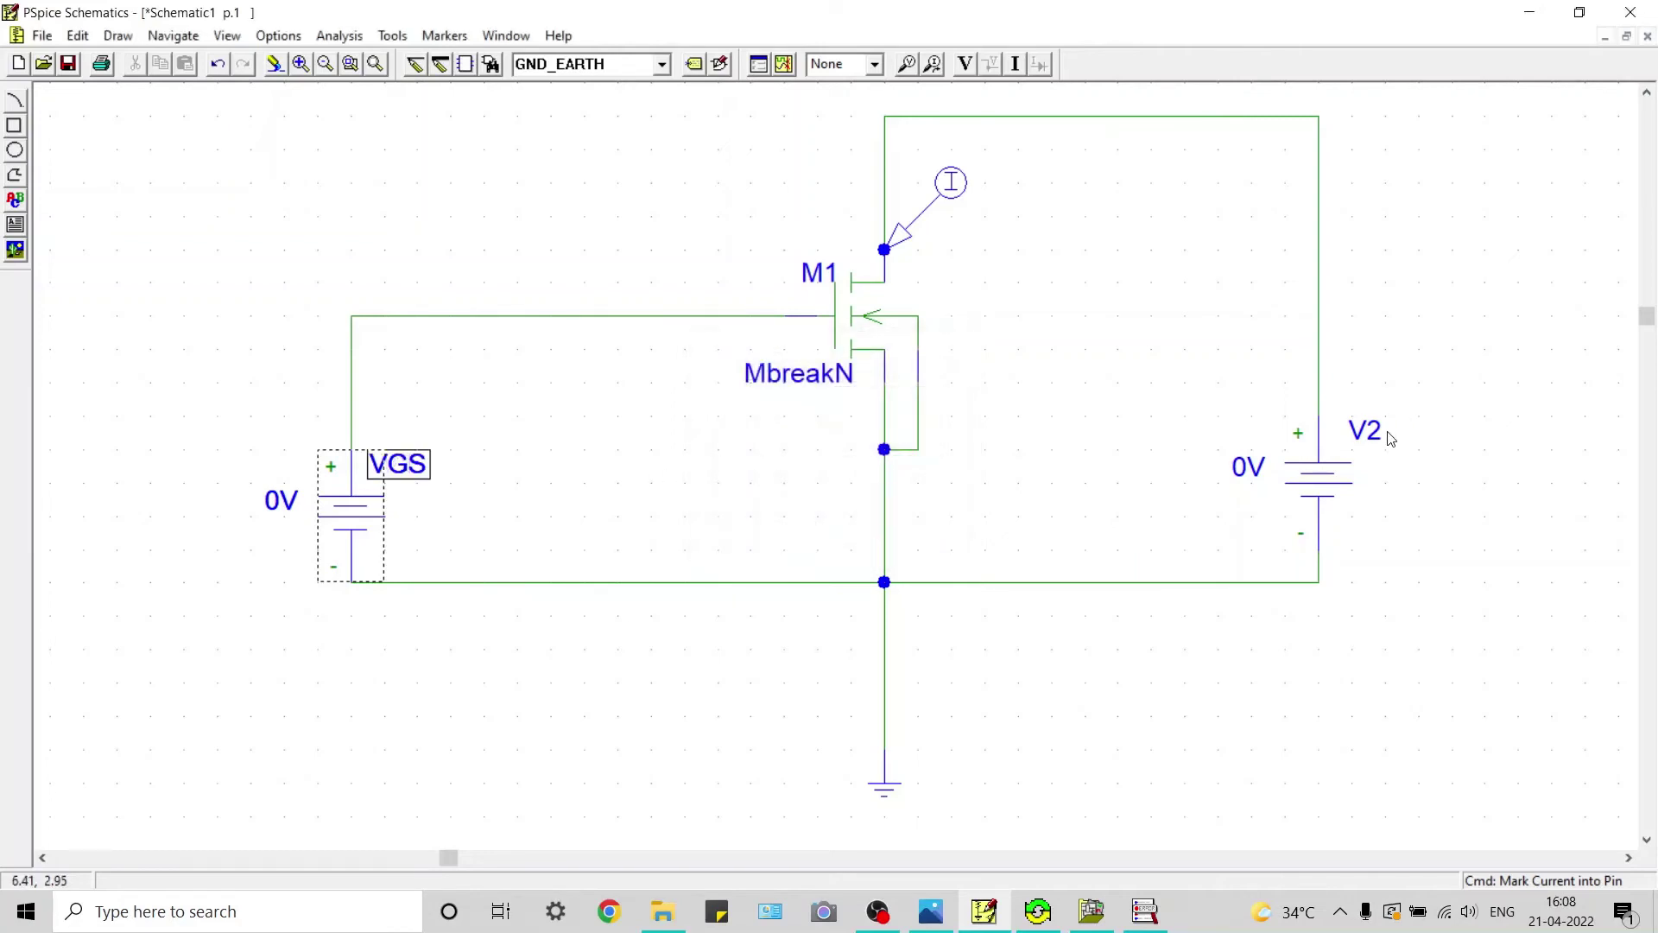
{"action": "double_click", "coordinate": [1380, 435]}
{"action": "type", "text": "VDS"}
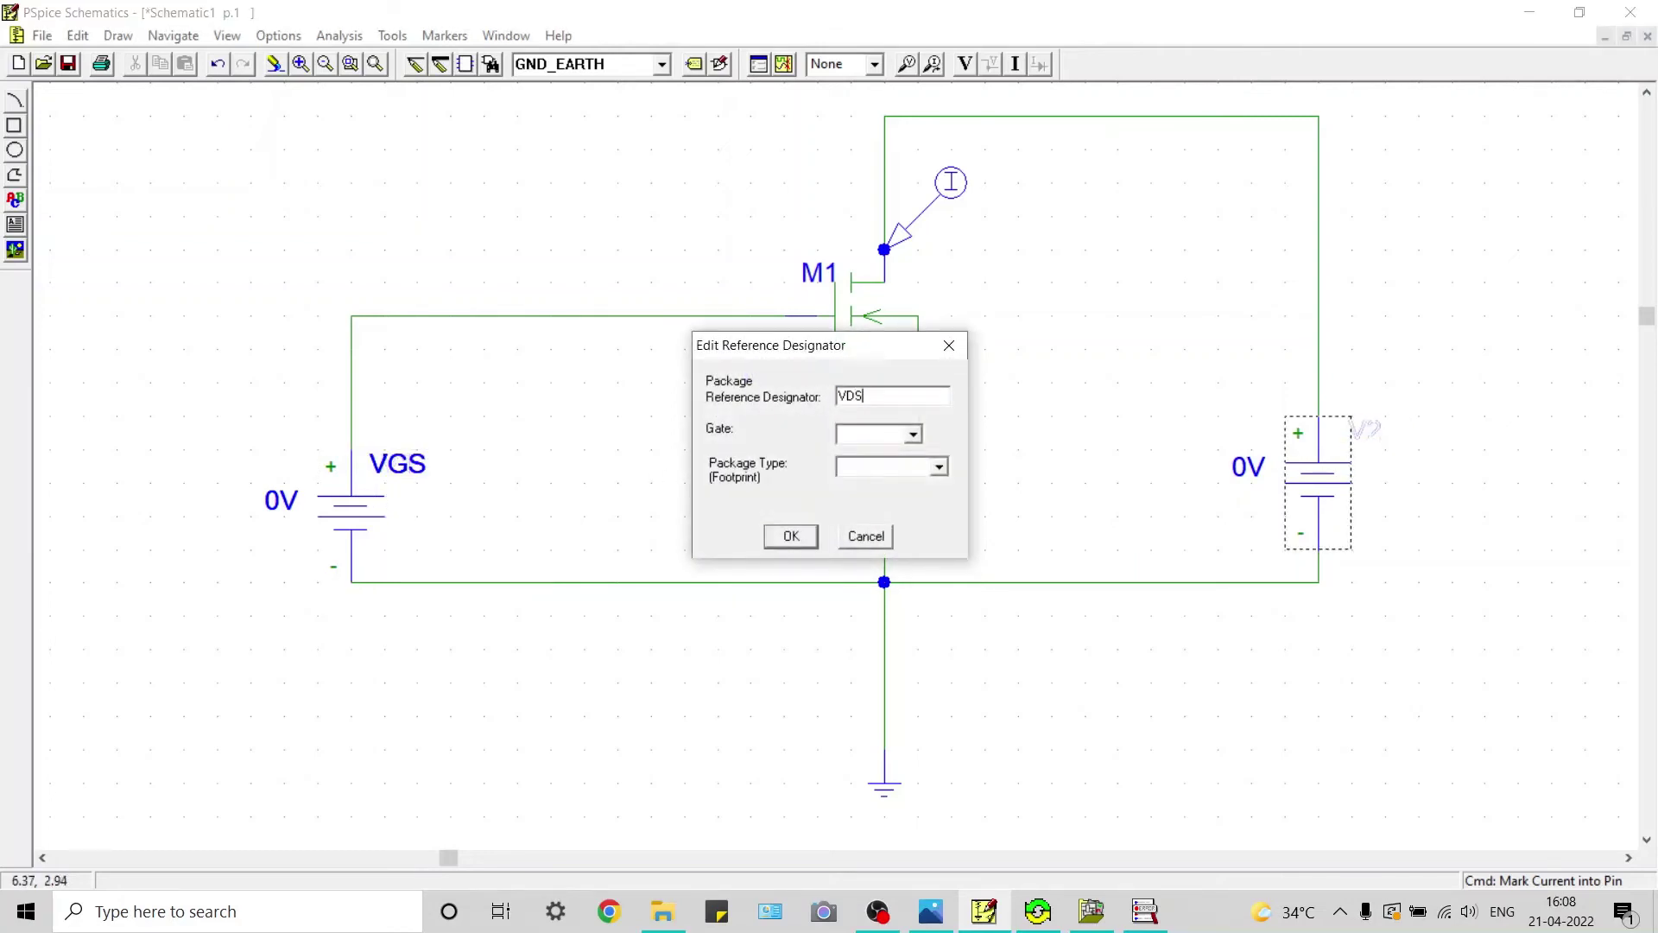
{"action": "left_click", "coordinate": [779, 542]}
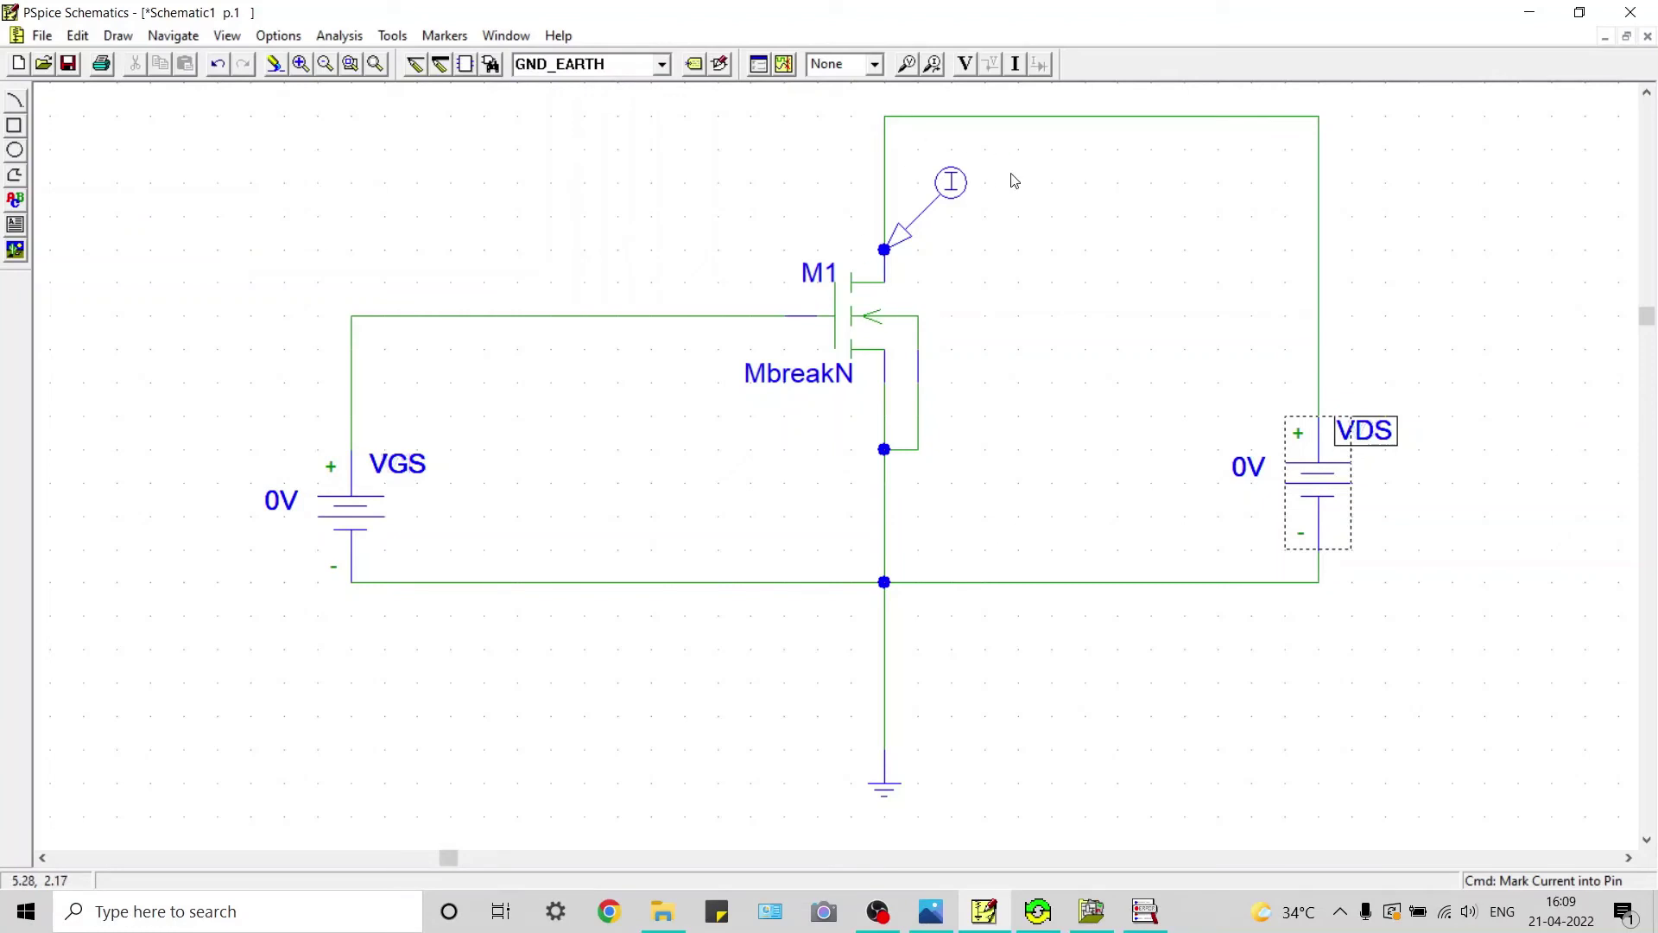
In Analysis Setup, configure a DC sweep of VDS: start 0V, end 5V, increment 0.2
{"action": "left_click", "coordinate": [760, 65]}
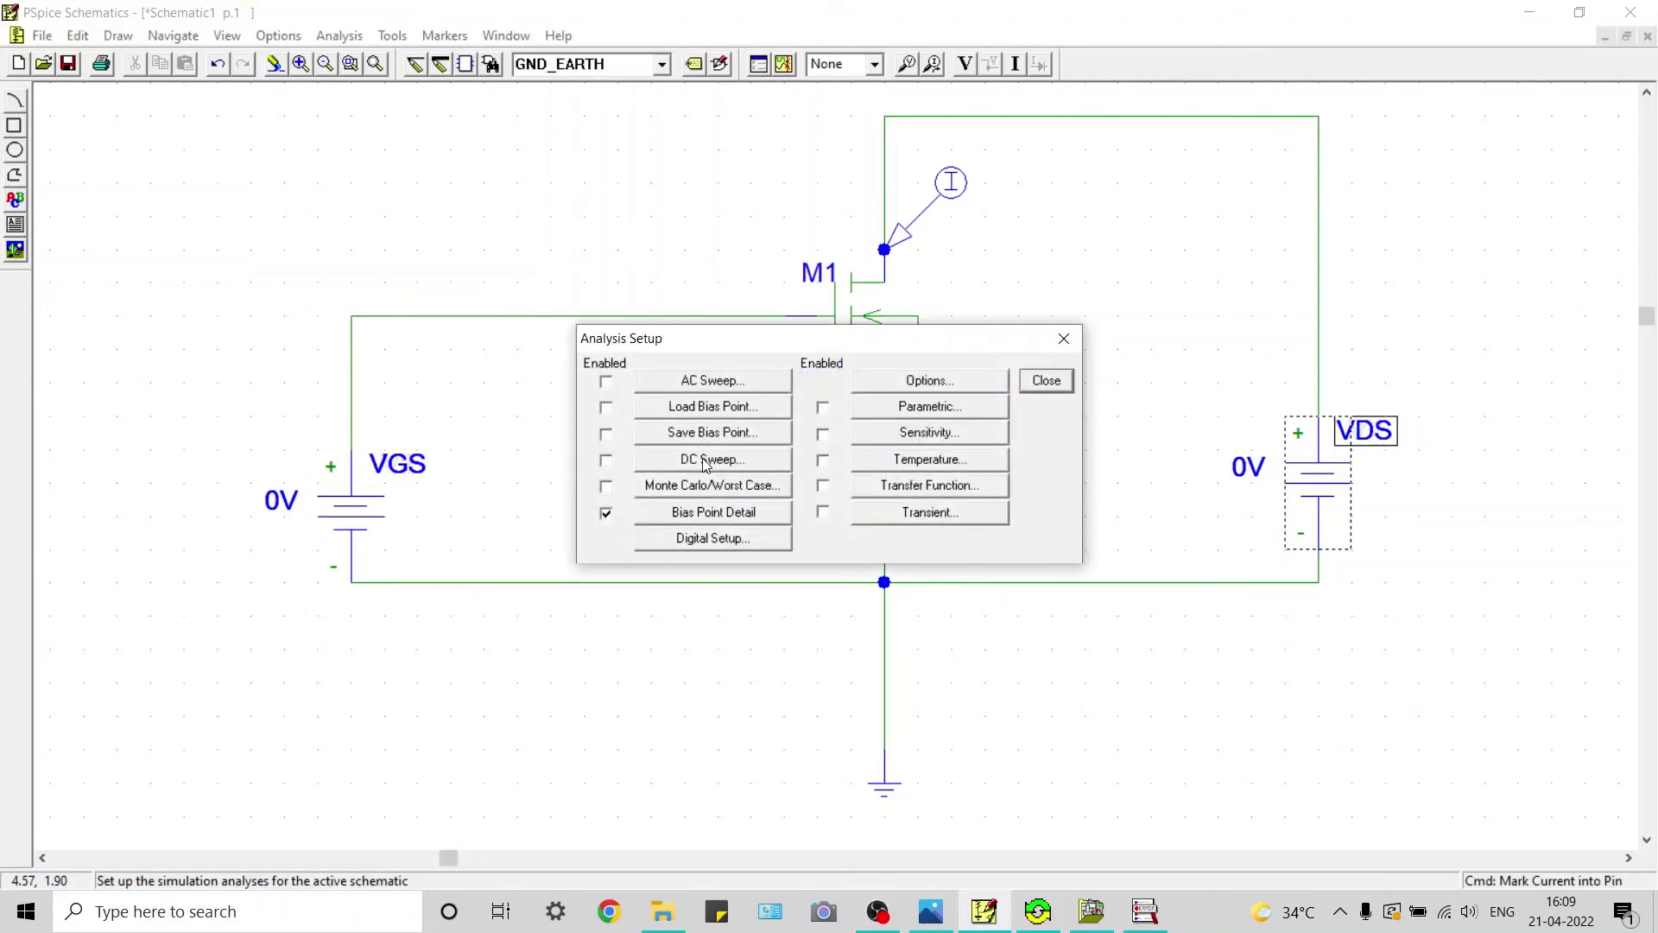
{"action": "left_click", "coordinate": [709, 461]}
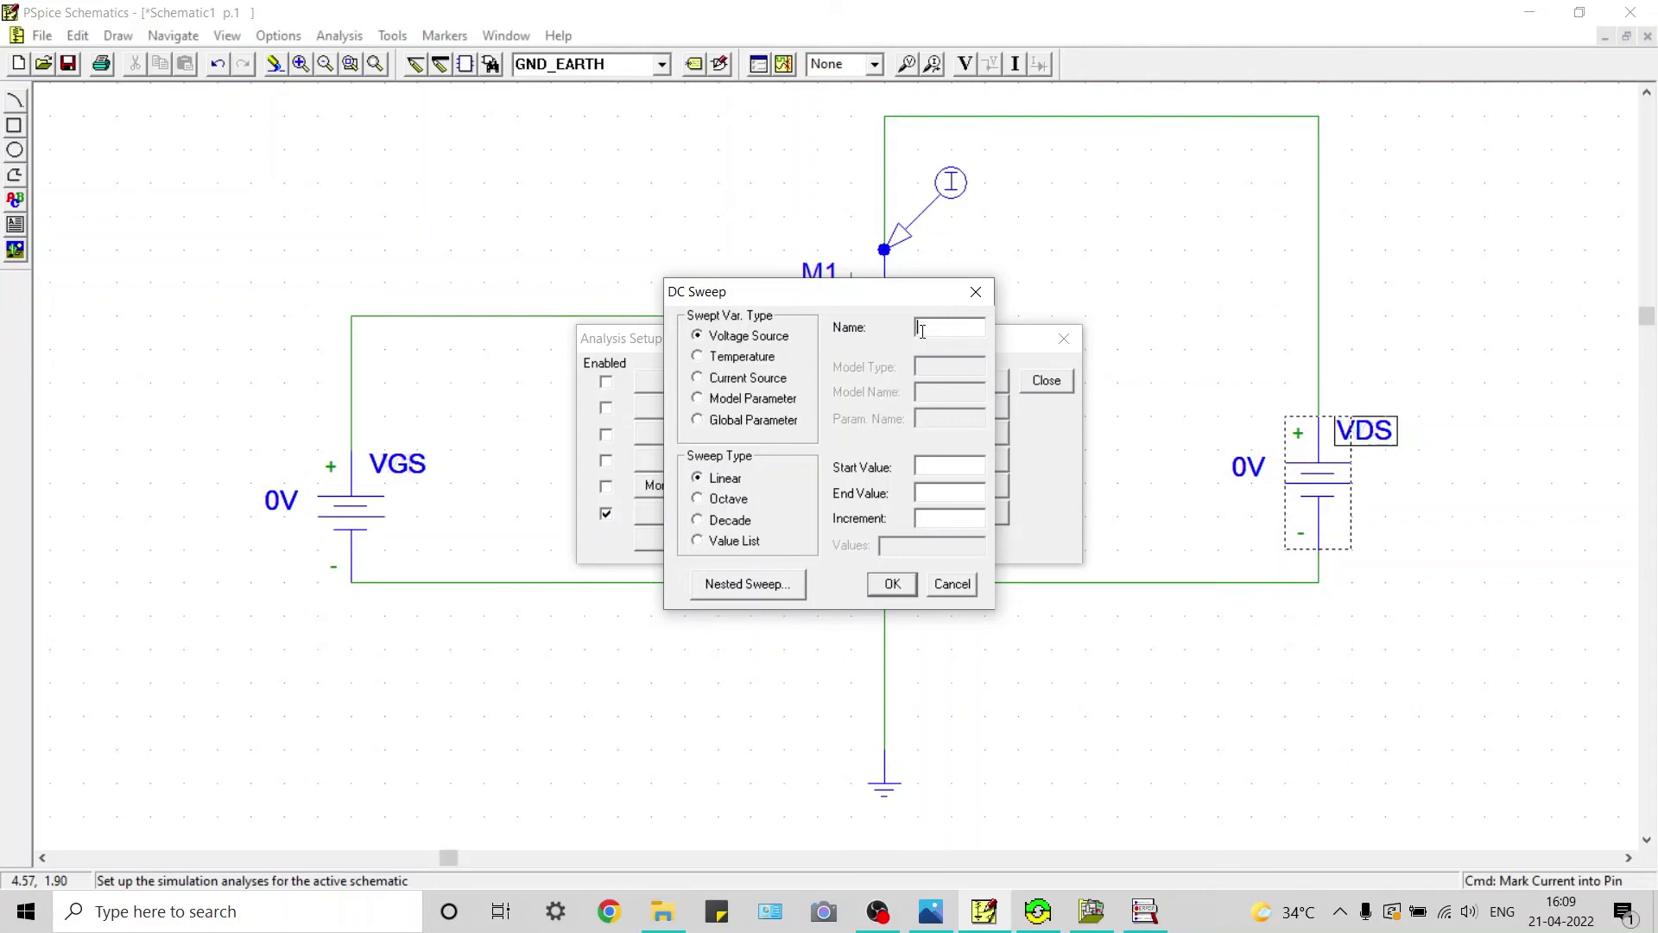
{"action": "type", "text": "VDS"}
{"action": "left_click", "coordinate": [941, 487]}
Enable a linear nested voltage-source sweep of VGS from 0V to 2V in 0.2V steps
{"action": "left_click", "coordinate": [748, 585]}
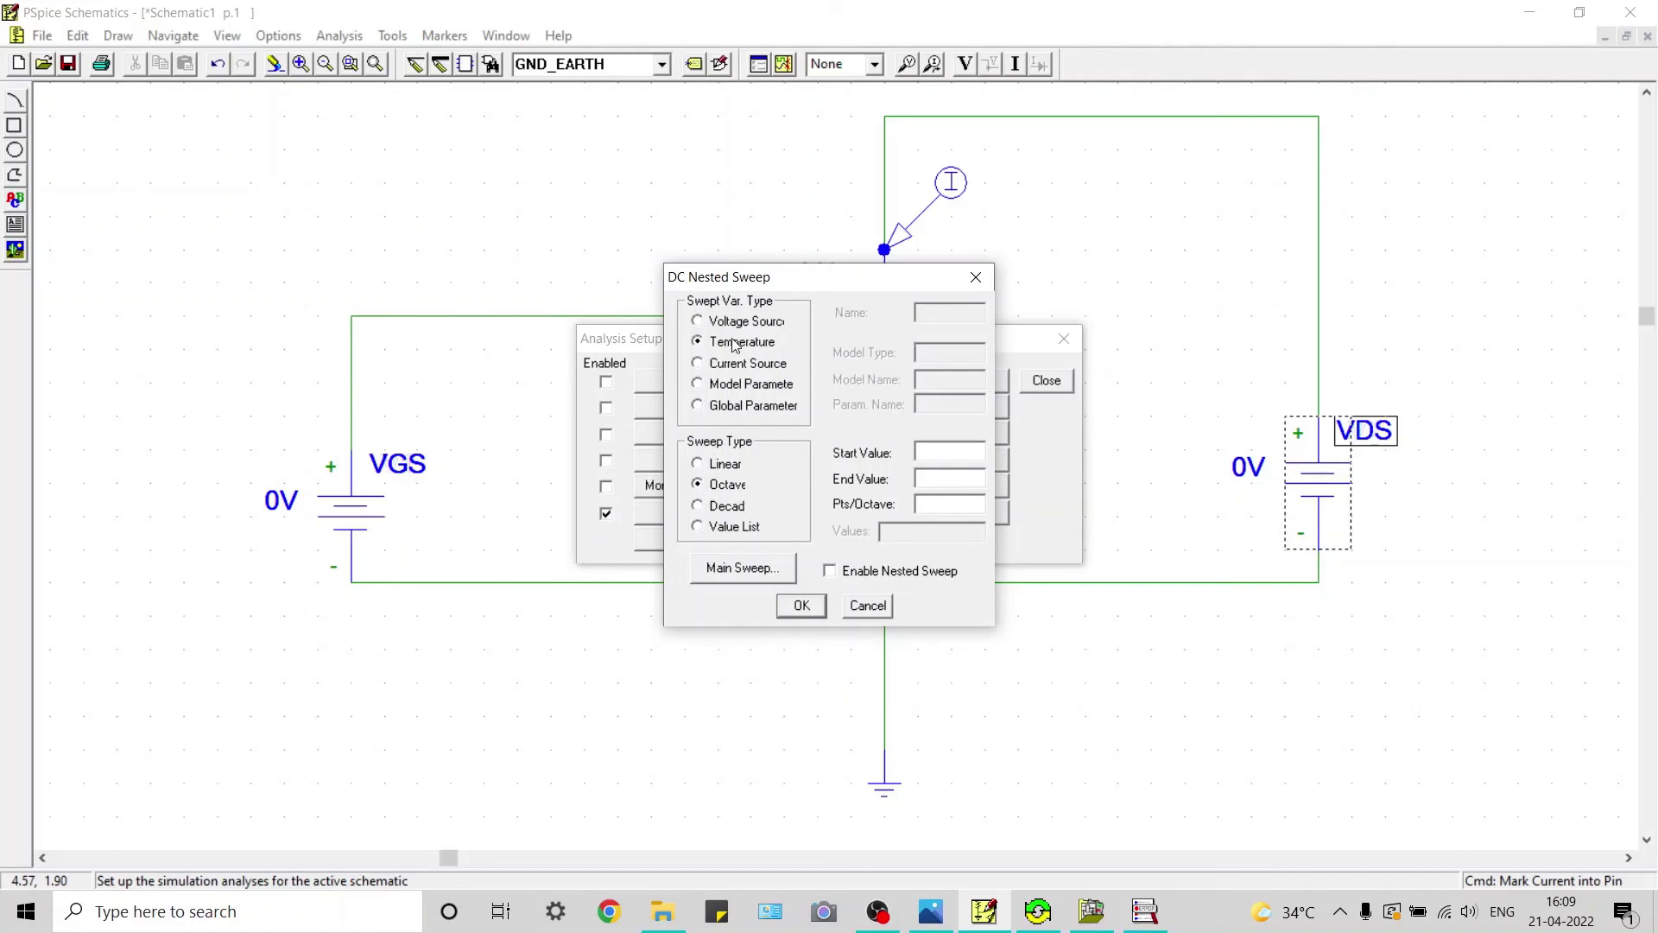
{"action": "left_click", "coordinate": [701, 323]}
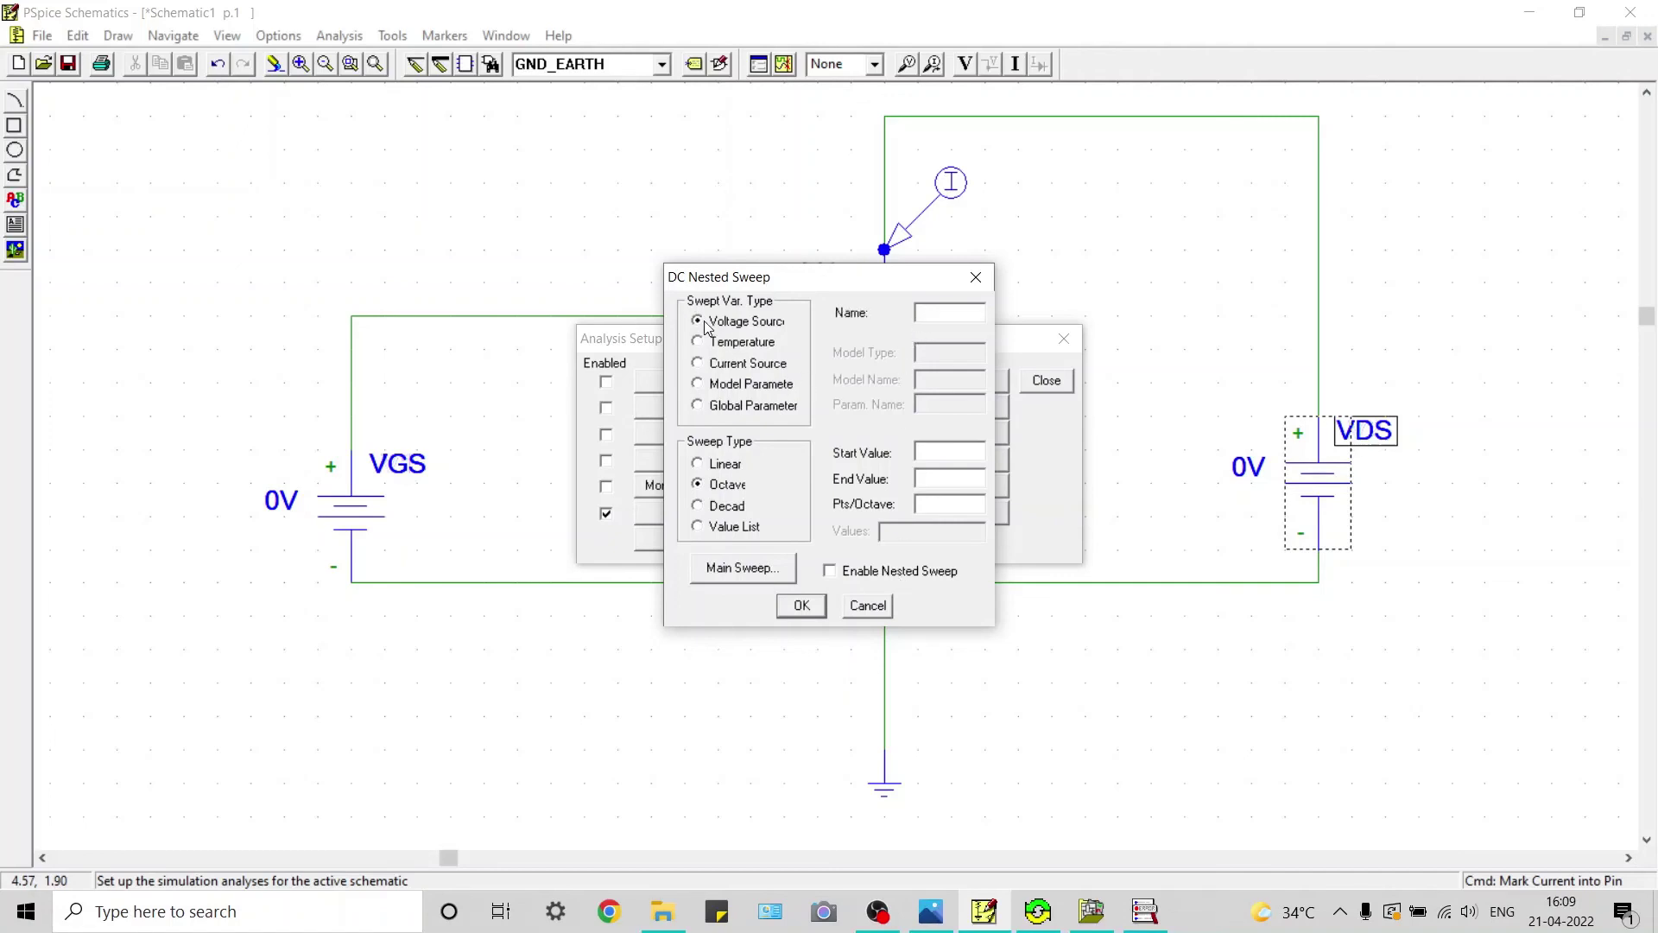
{"action": "left_click", "coordinate": [709, 462]}
{"action": "left_click", "coordinate": [935, 311]}
{"action": "type", "text": "V"}
{"action": "type", "text": "G"}
{"action": "type", "text": "0."}
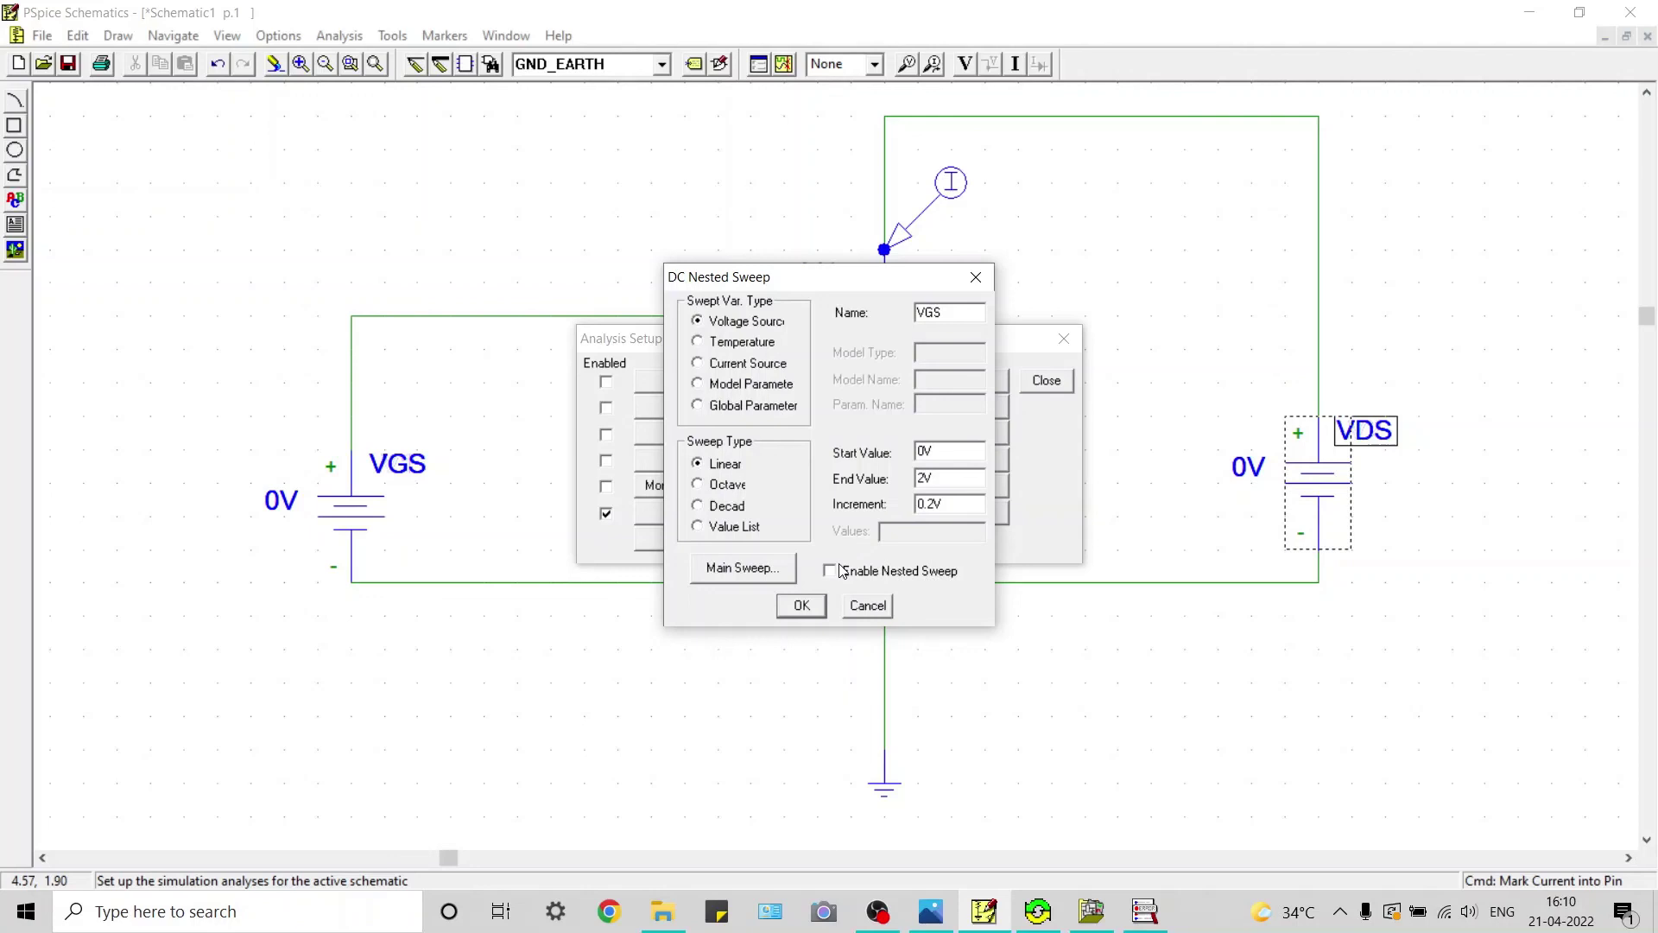
{"action": "left_click", "coordinate": [816, 604]}
{"action": "left_click", "coordinate": [1041, 383]}
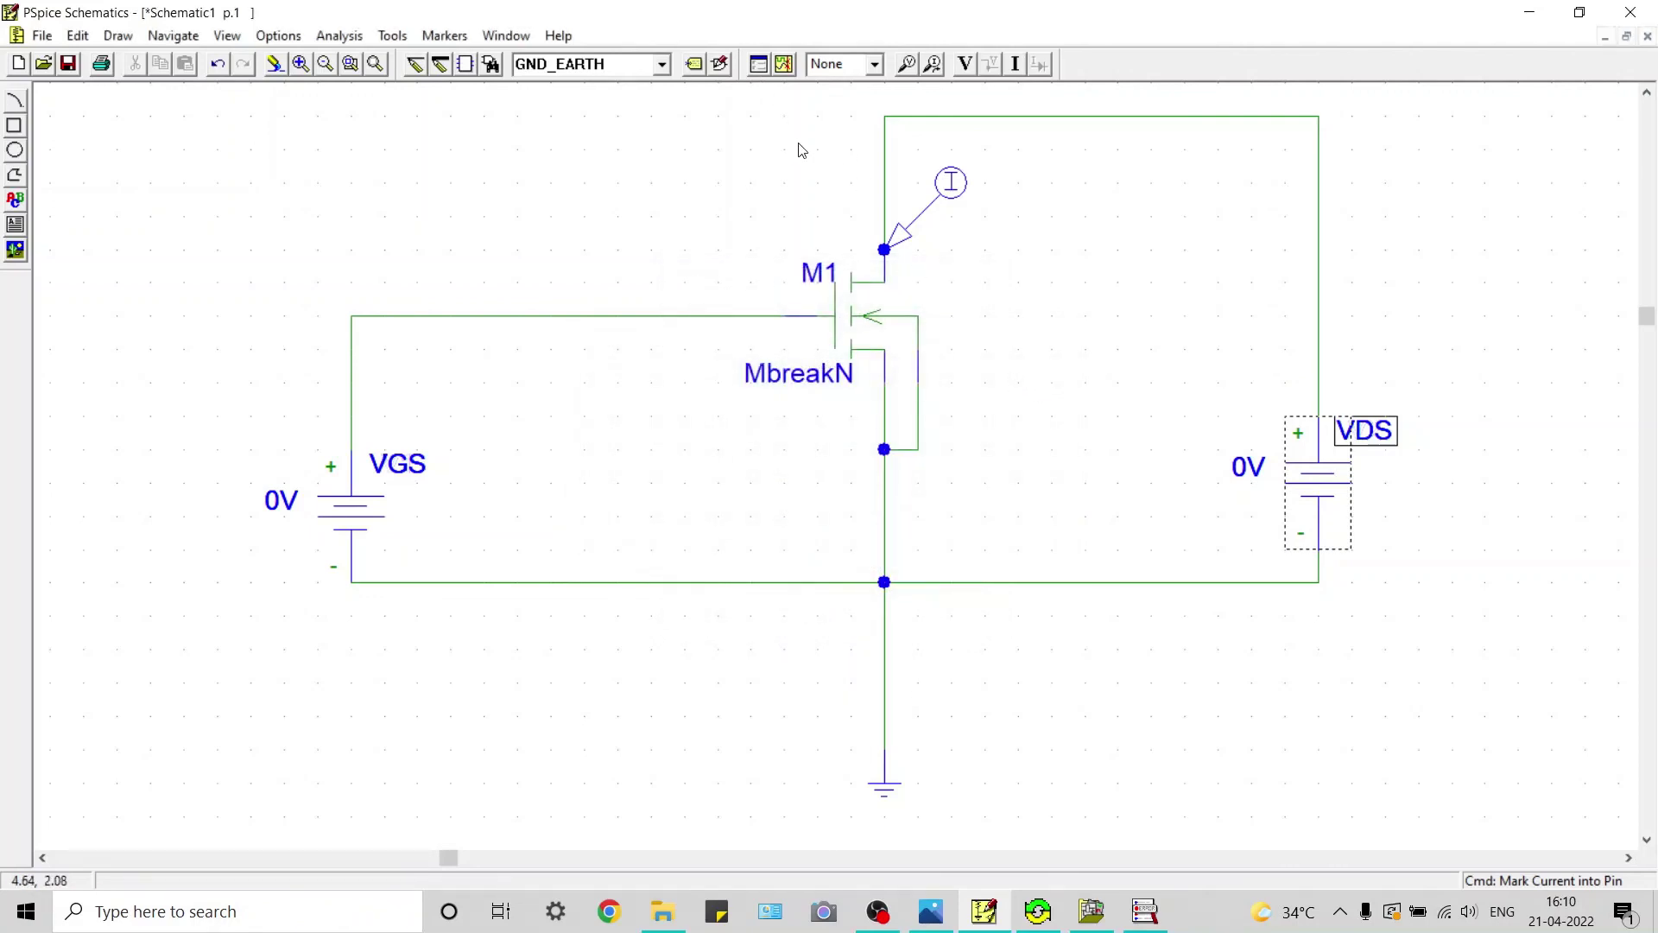
Save the schematic as mosfet.sch, replacing the existing file, and run the simulation
{"action": "key", "text": "F11"}
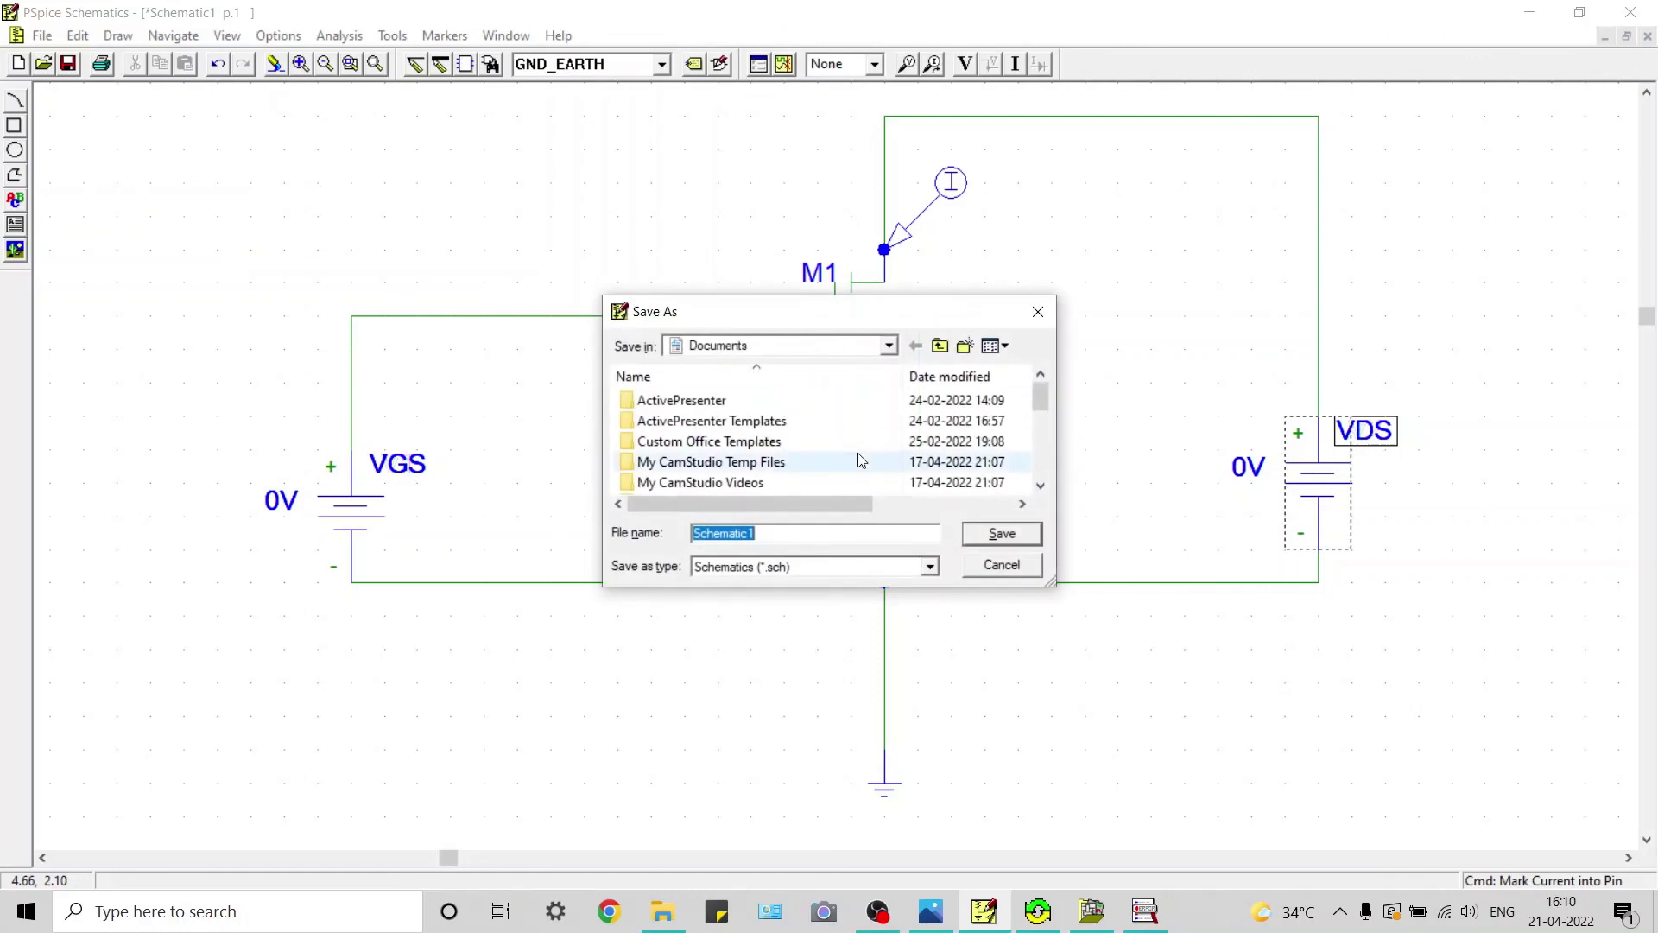
{"action": "type", "text": "MOSFET"}
{"action": "key", "text": "Return"}
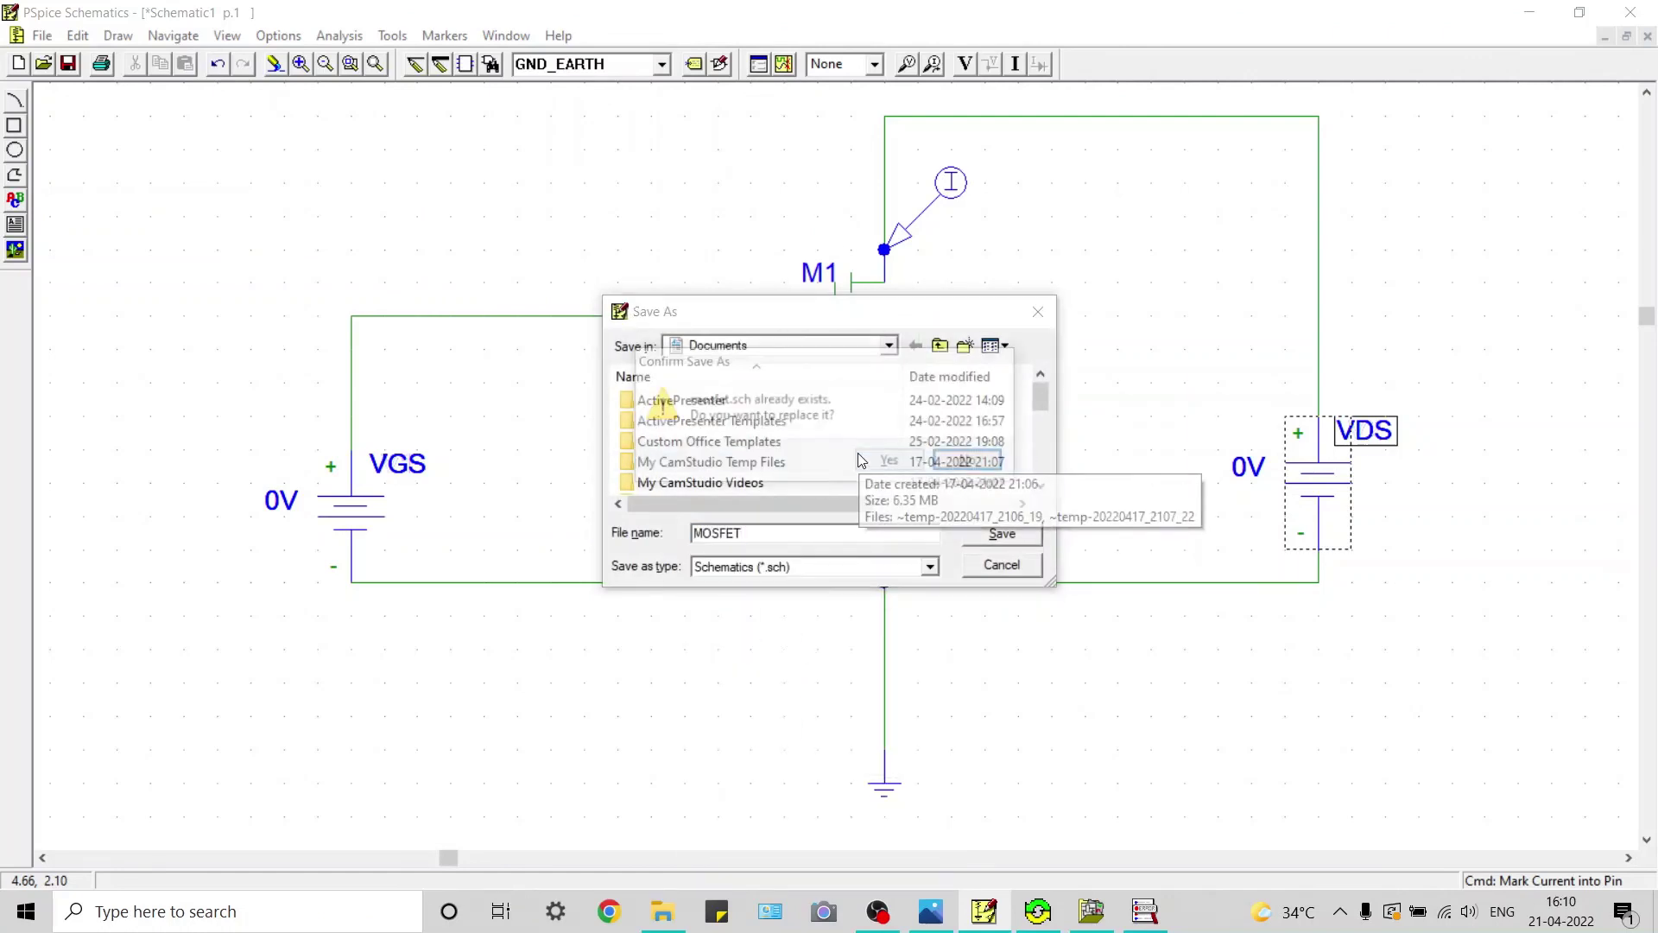
{"action": "left_click", "coordinate": [859, 457]}
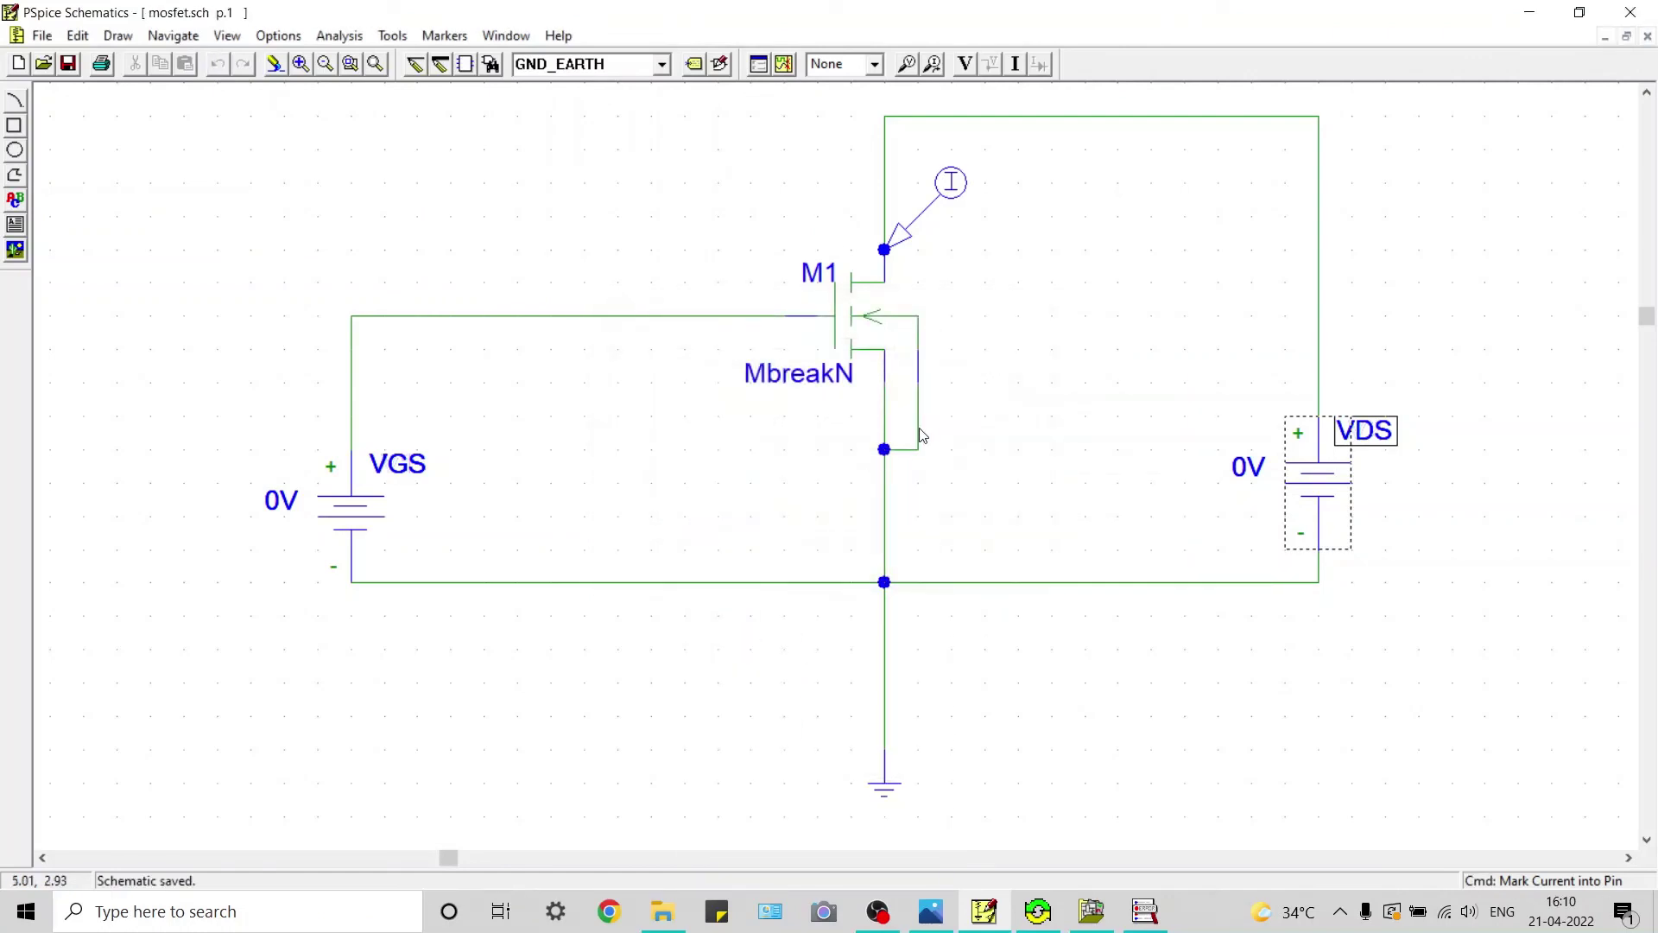
{"action": "left_click", "coordinate": [783, 64]}
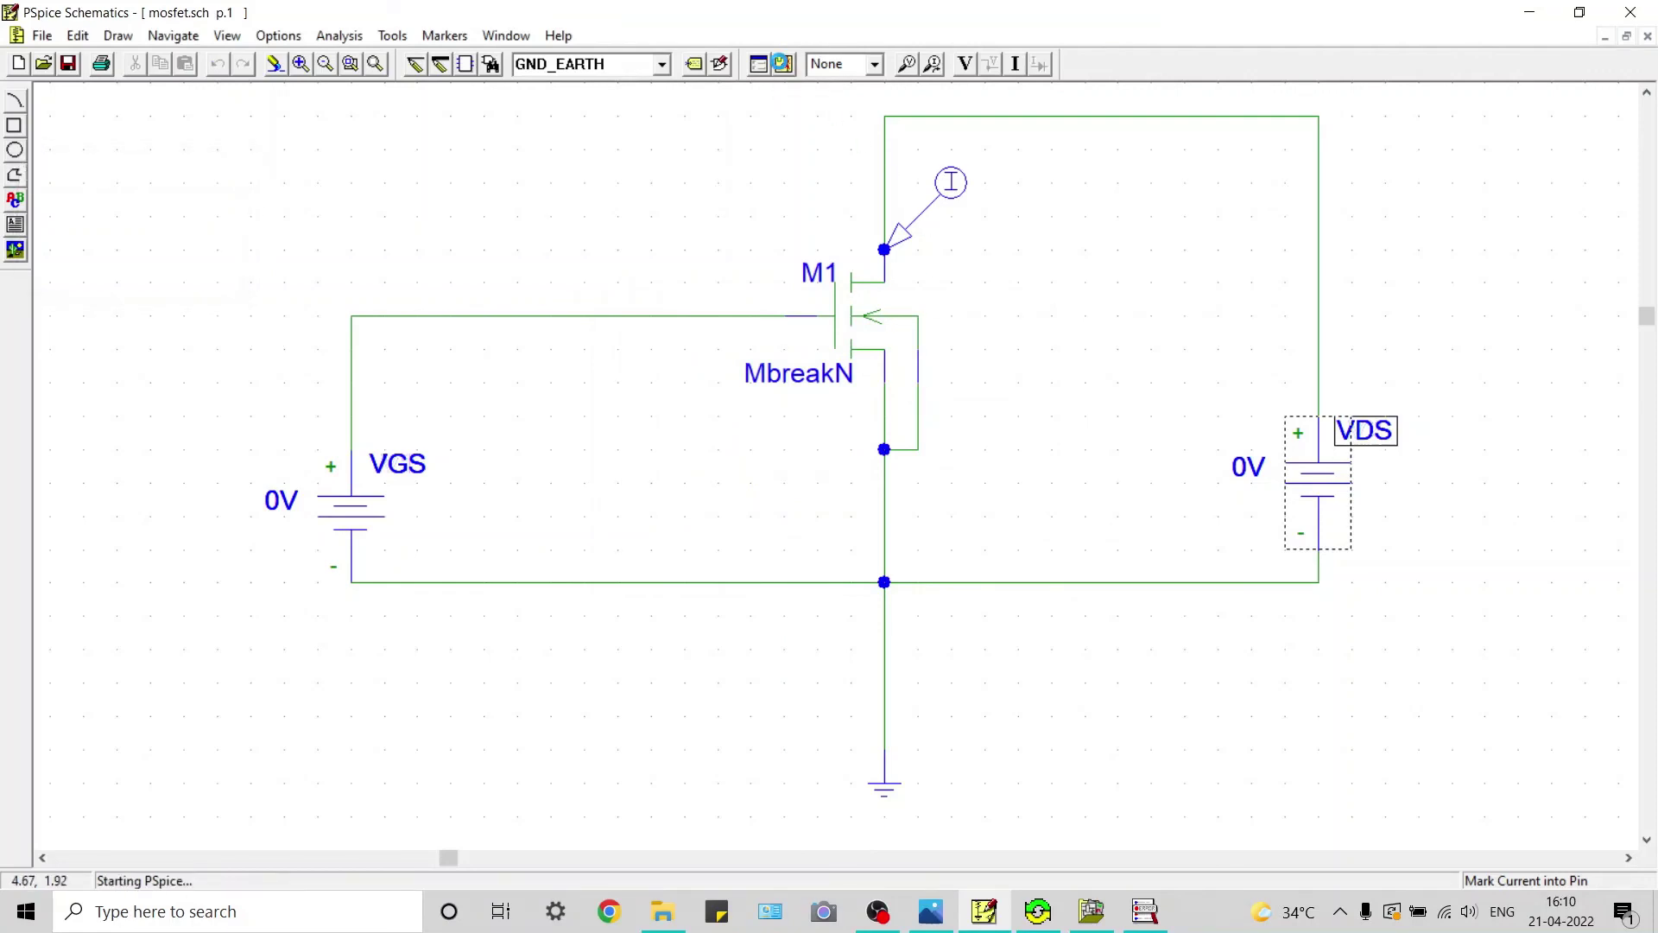